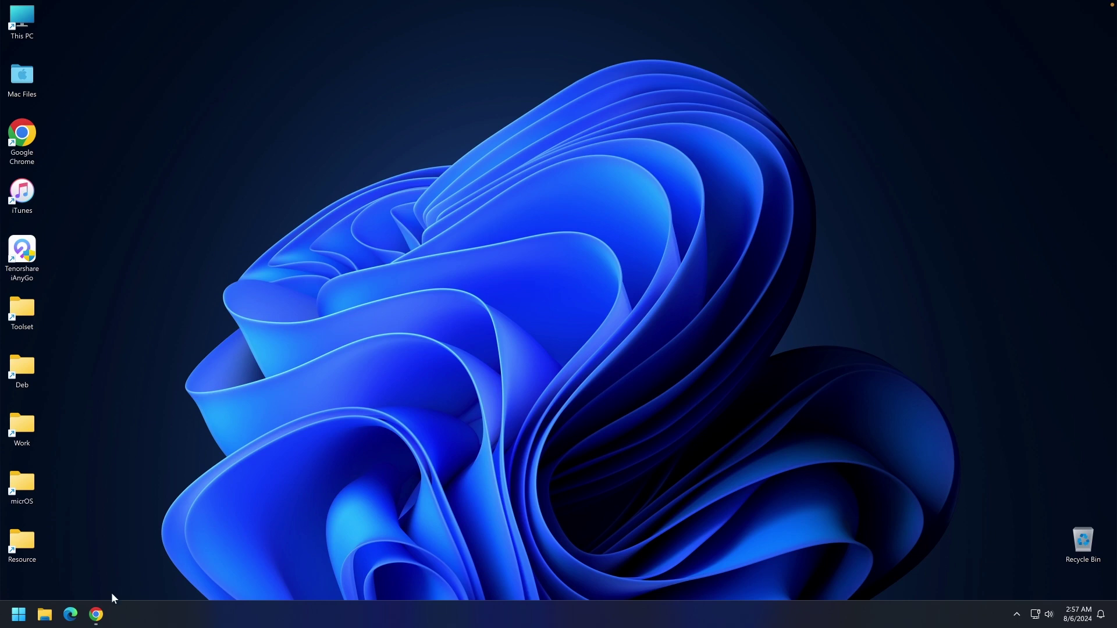
# - Restore Chrome from the taskbar so the Tenorshare iAnyGo product page is in front
pyautogui.click(96, 616)
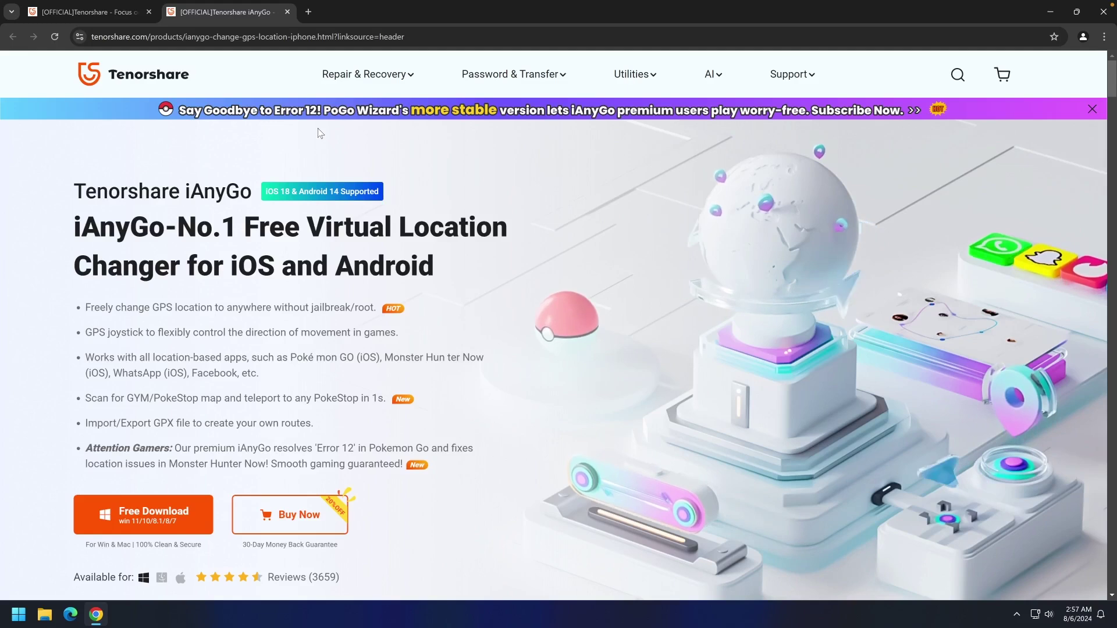
# - Browse the iAnyGo product page's features, then minimize Chrome with Win+D to show the desktop
pyautogui.scroll(-2, 574, 230)
pyautogui.scroll(2, 574, 229)
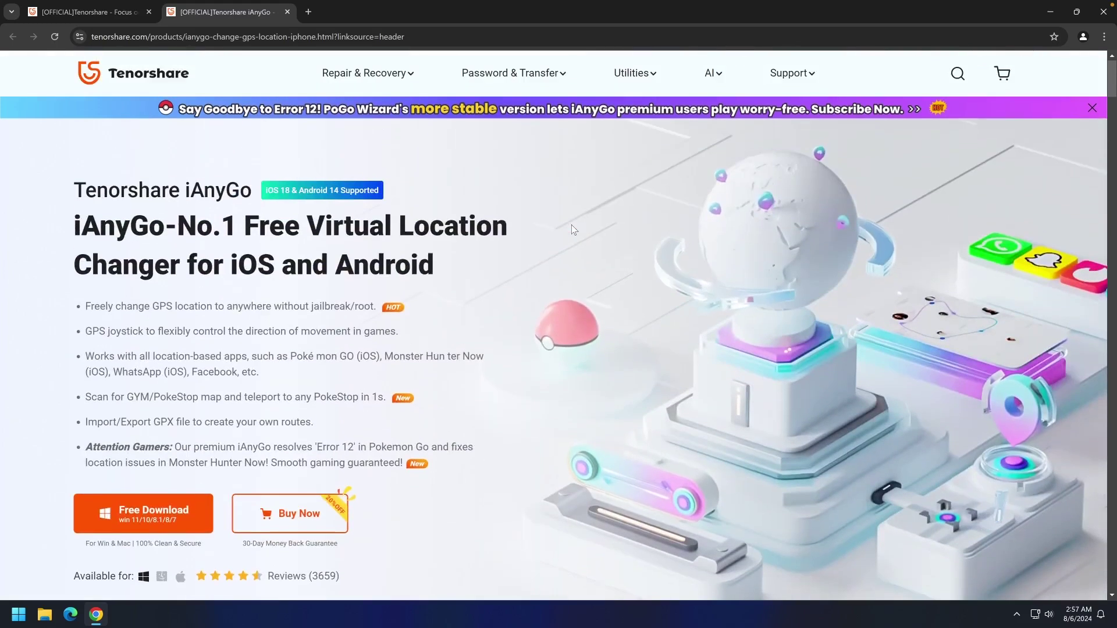
pyautogui.scroll(-10, 573, 229)
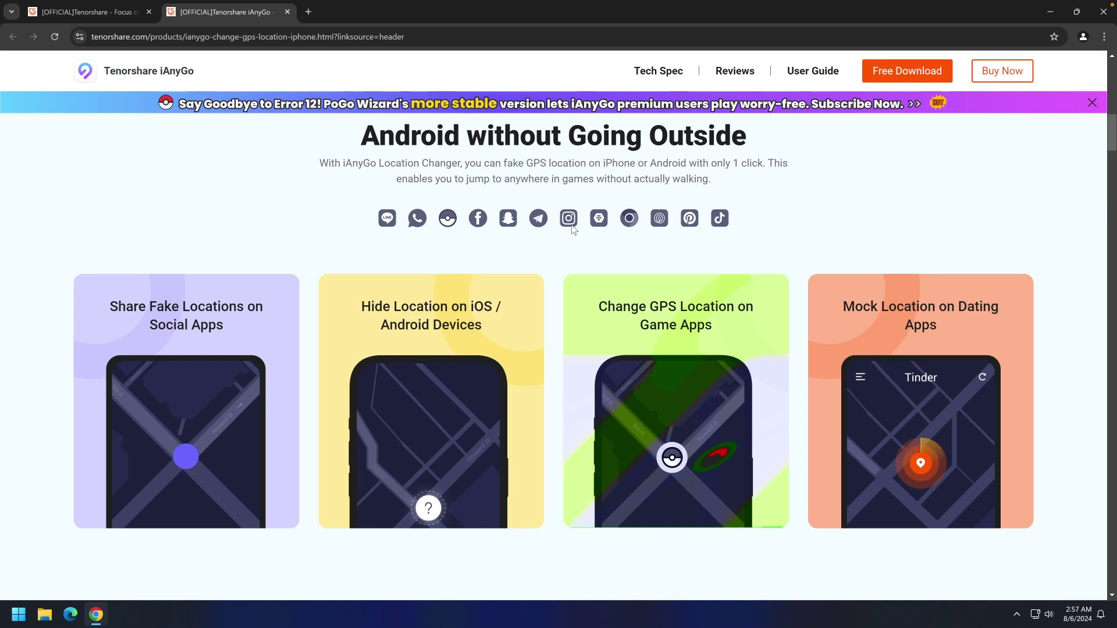
pyautogui.scroll(15, 598, 349)
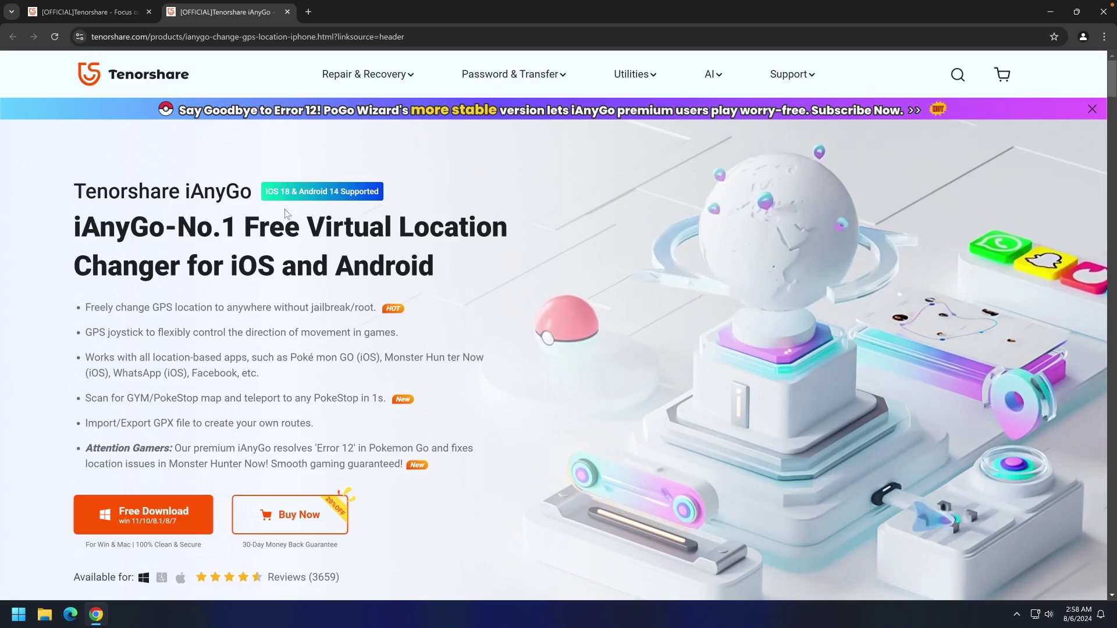
pyautogui.press('super+d')
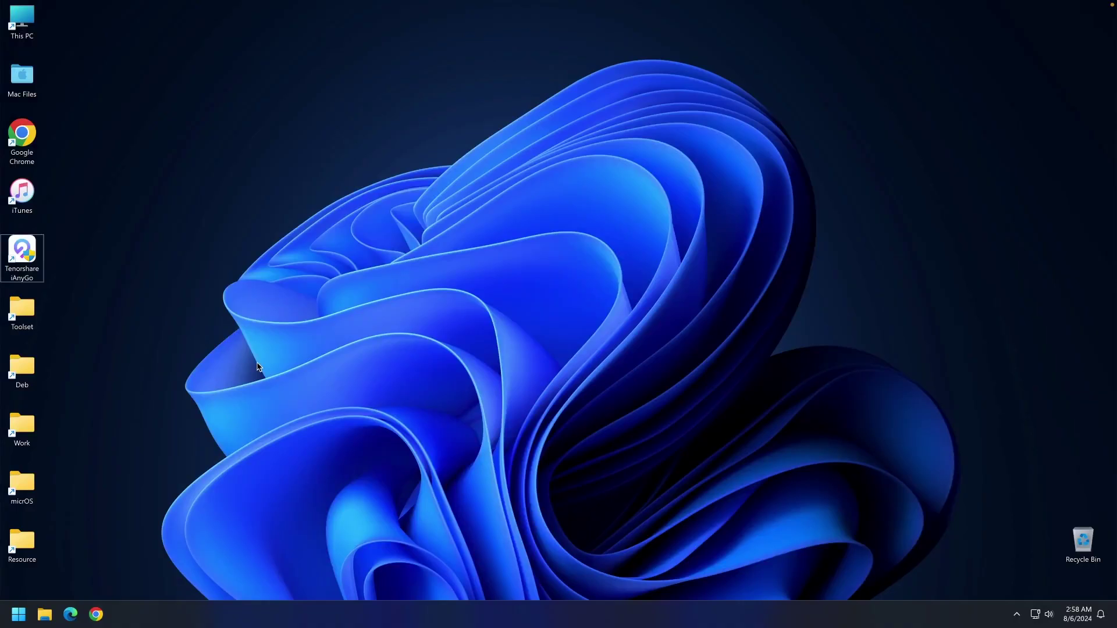
# - Launch Tenorshare iAnyGo from its desktop shortcut, allowing it to run with admin rights
pyautogui.doubleClick(23, 251)
pyautogui.click(490, 406)
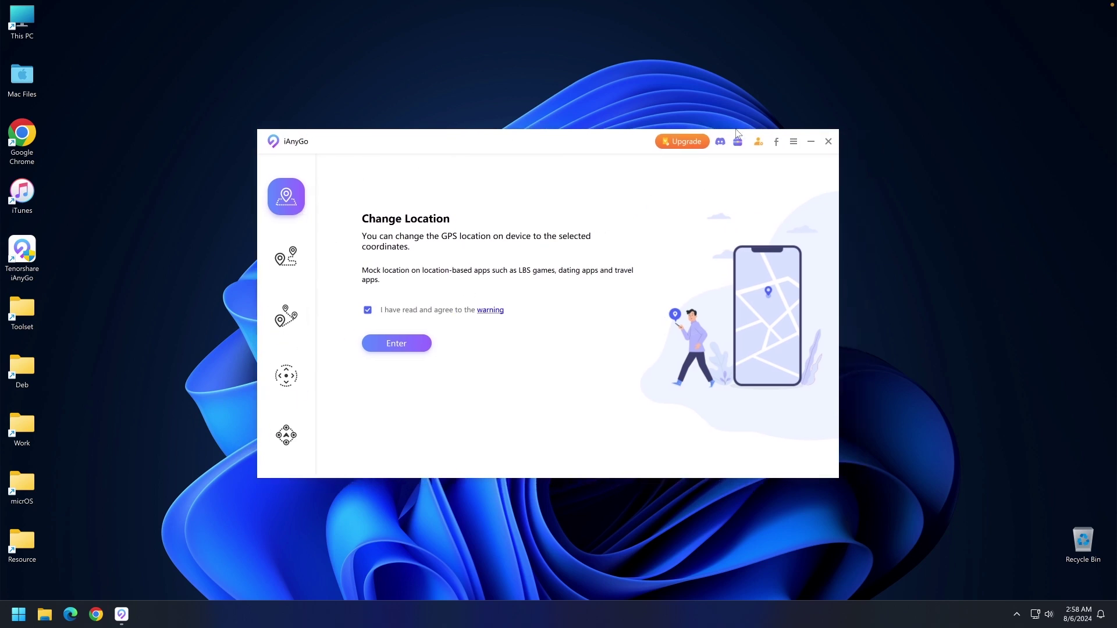
# - Enter Change Location mode for the connected iPhone, showing its current Milan location on the map
pyautogui.click(744, 150)
pyautogui.click(404, 343)
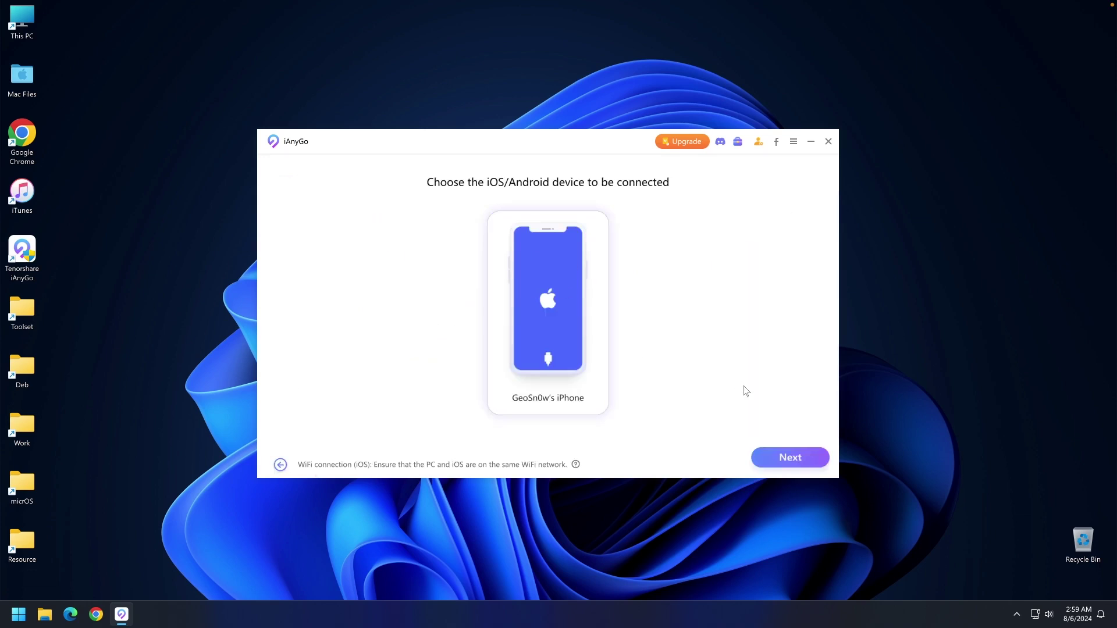
pyautogui.click(785, 460)
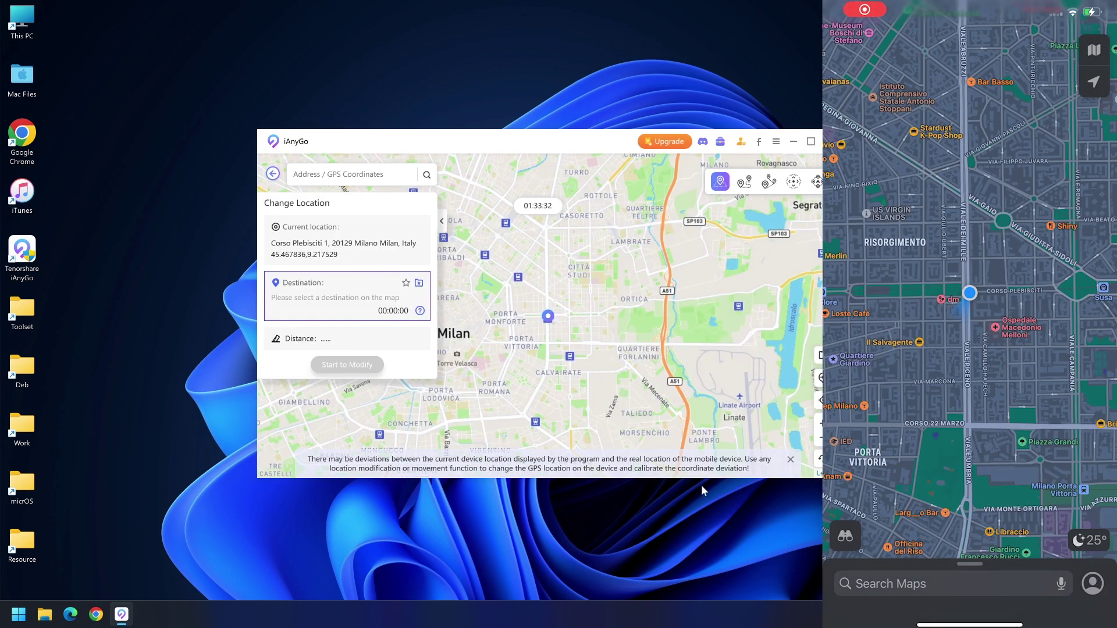
# - Dismiss the deviation notice and place a destination near Sacramento, 9464.72 km from Milan
pyautogui.click(790, 460)
pyautogui.scroll(-3, 577, 301)
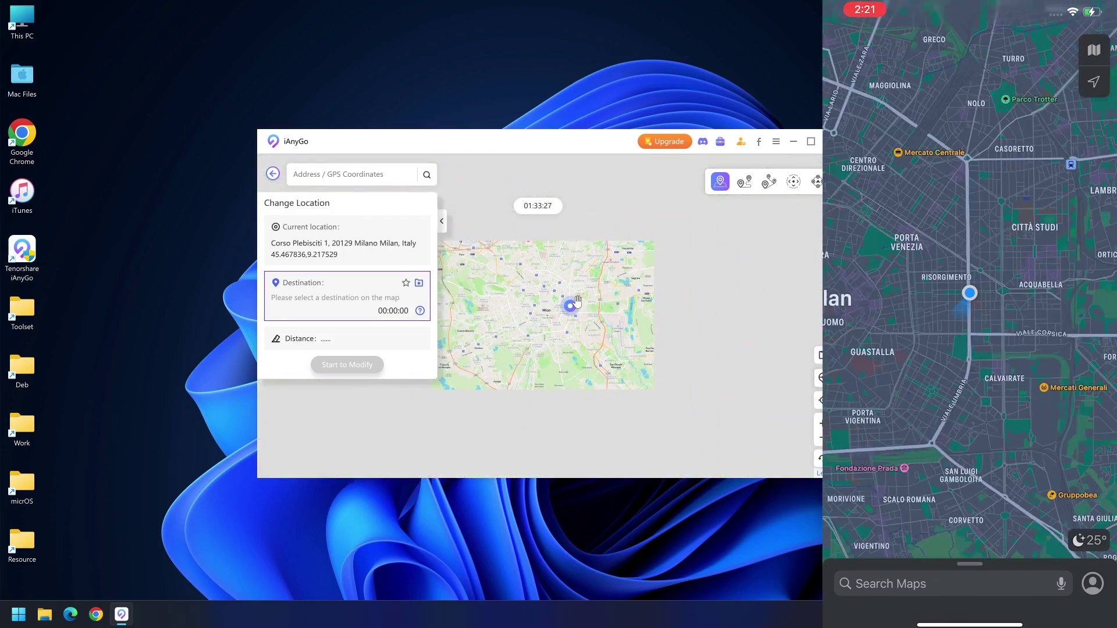
pyautogui.moveTo(571, 302); pyautogui.dragTo(634, 320)
pyautogui.scroll(-3, 633, 320)
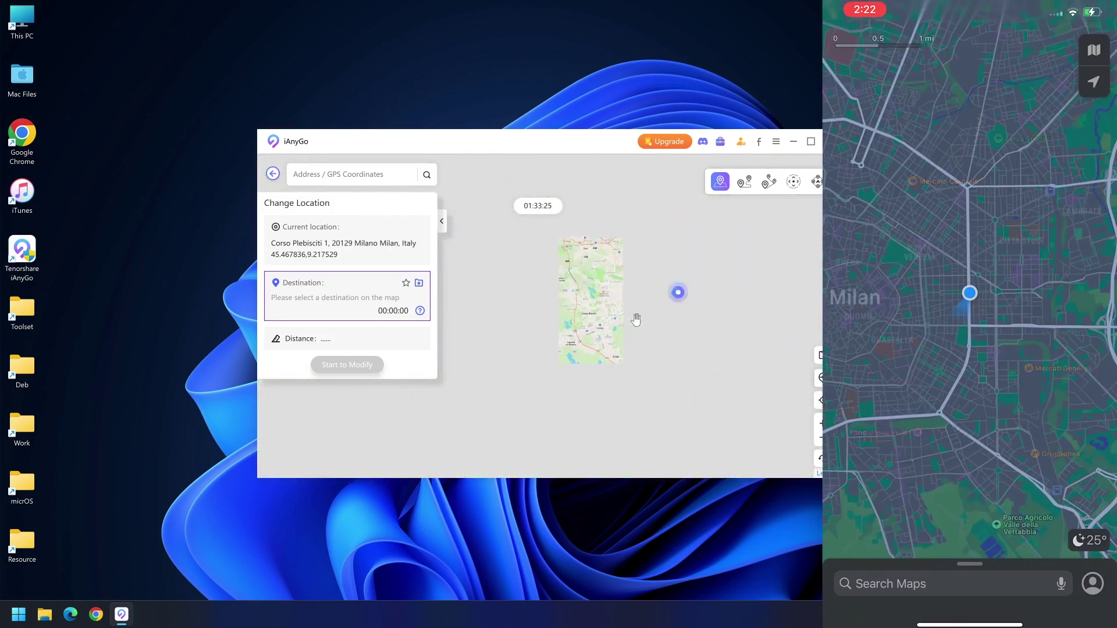
pyautogui.scroll(-3, 619, 319)
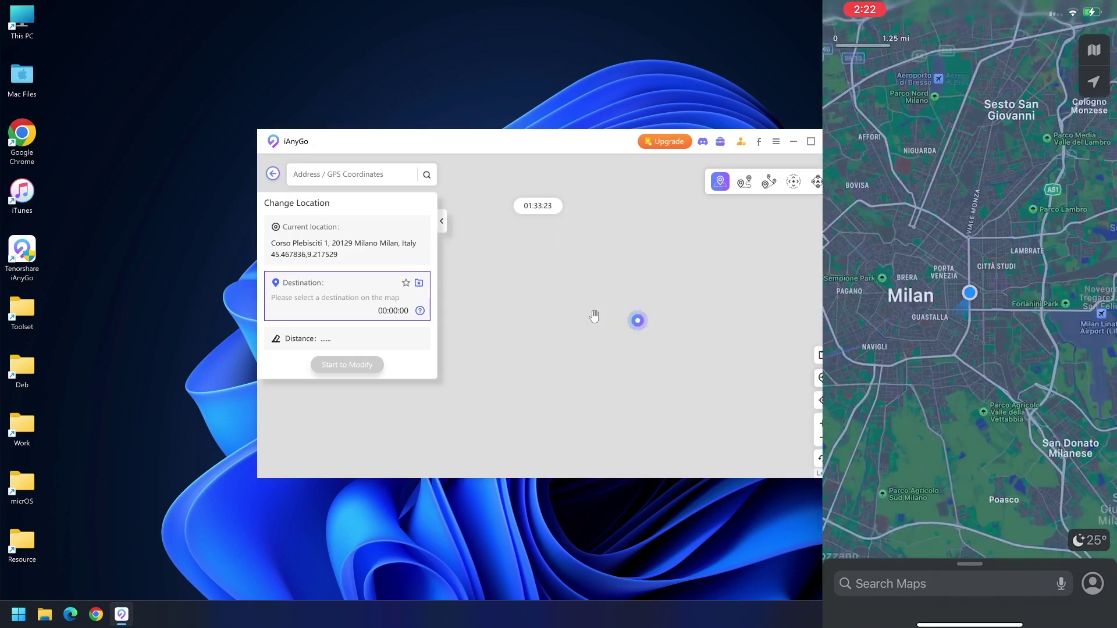
pyautogui.moveTo(619, 380); pyautogui.dragTo(736, 309)
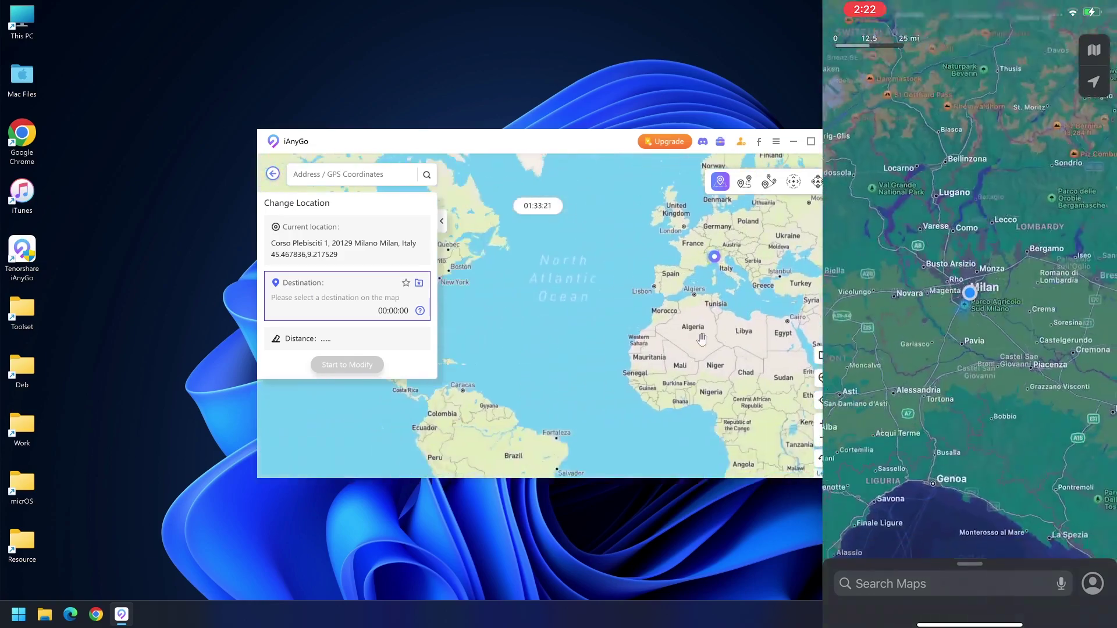
pyautogui.moveTo(445, 262); pyautogui.dragTo(622, 350)
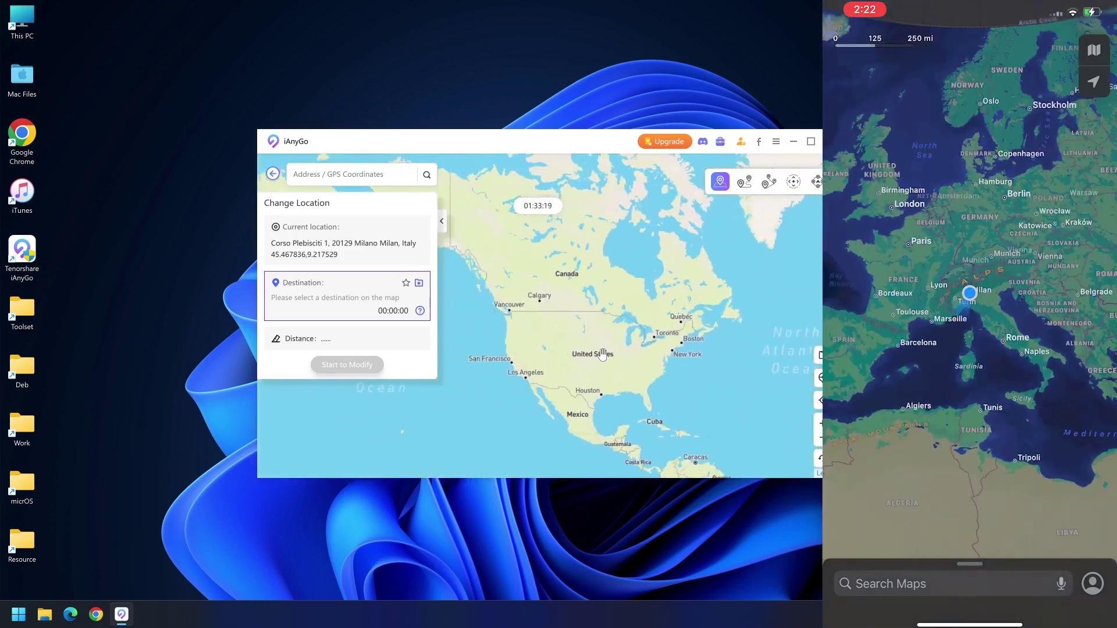
pyautogui.scroll(2, 622, 350)
pyautogui.scroll(4, 585, 367)
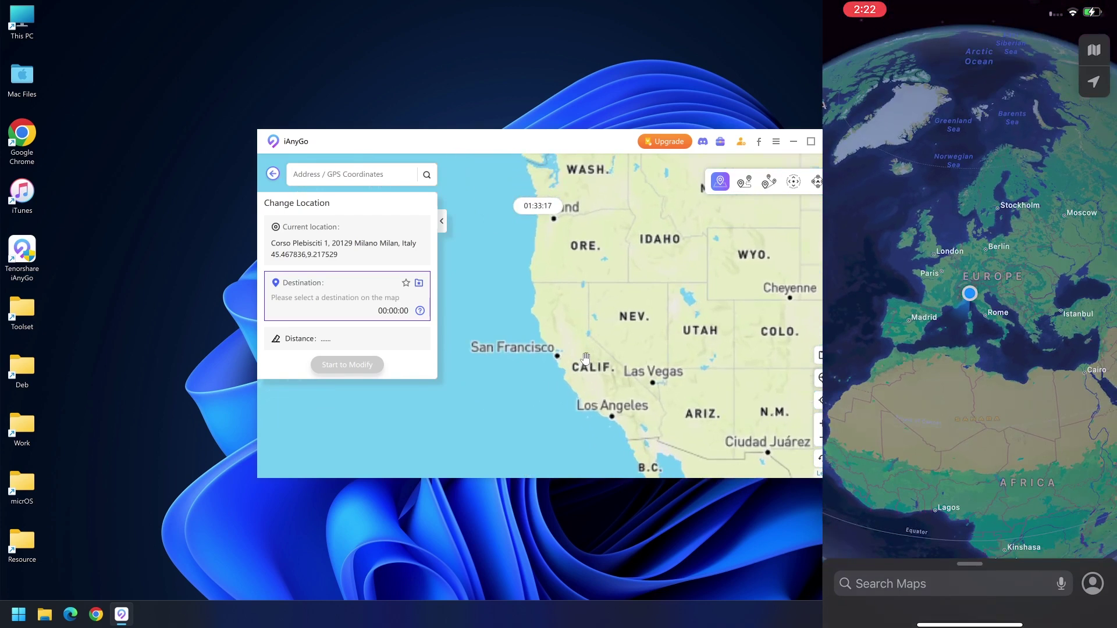
pyautogui.click(541, 322)
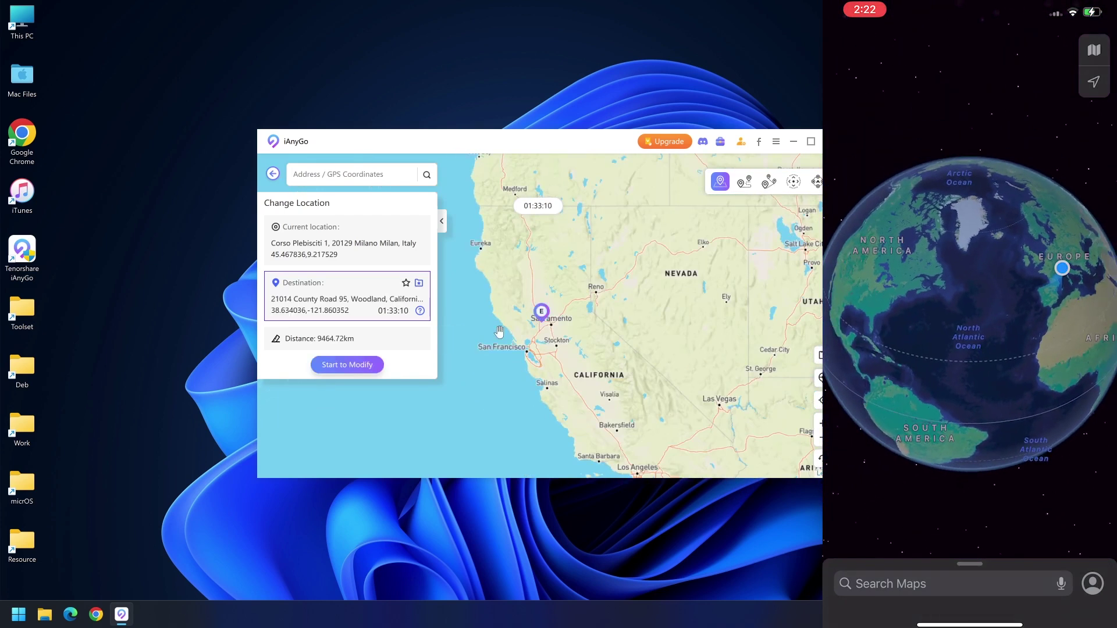
# - Teleport the iPhone to Woodland, California past the warning, then return to the home screen
pyautogui.click(347, 365)
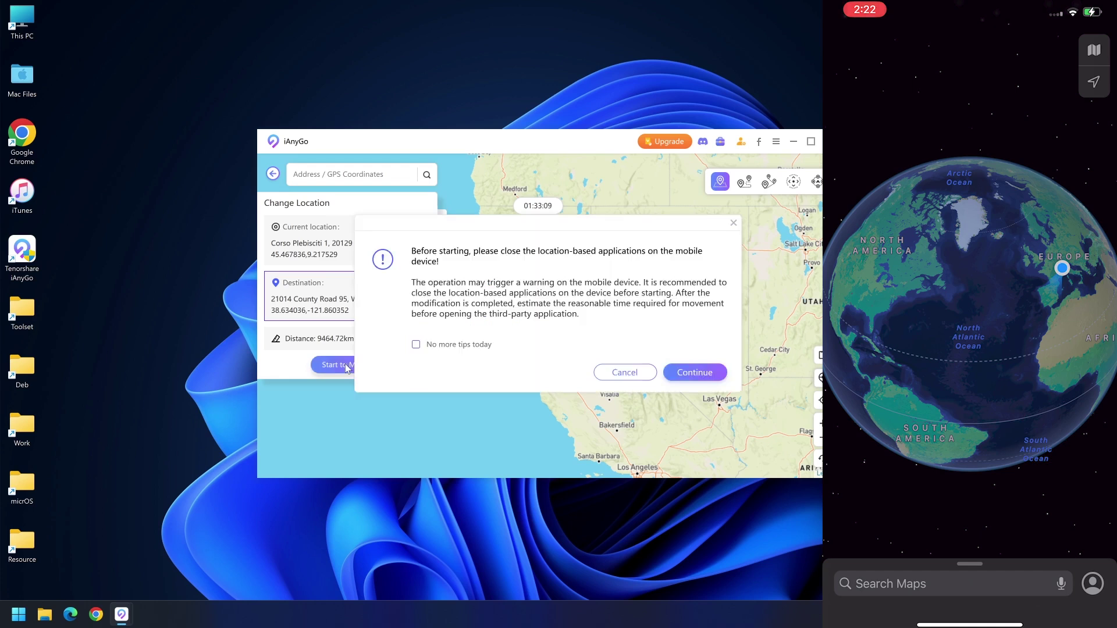
pyautogui.click(682, 374)
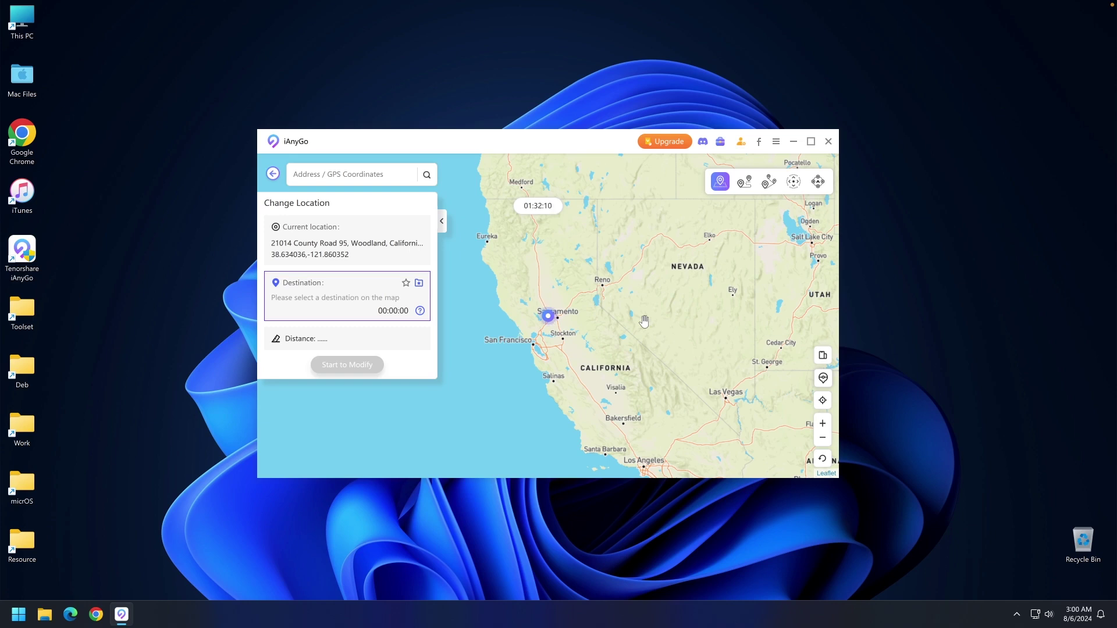
pyautogui.click(276, 177)
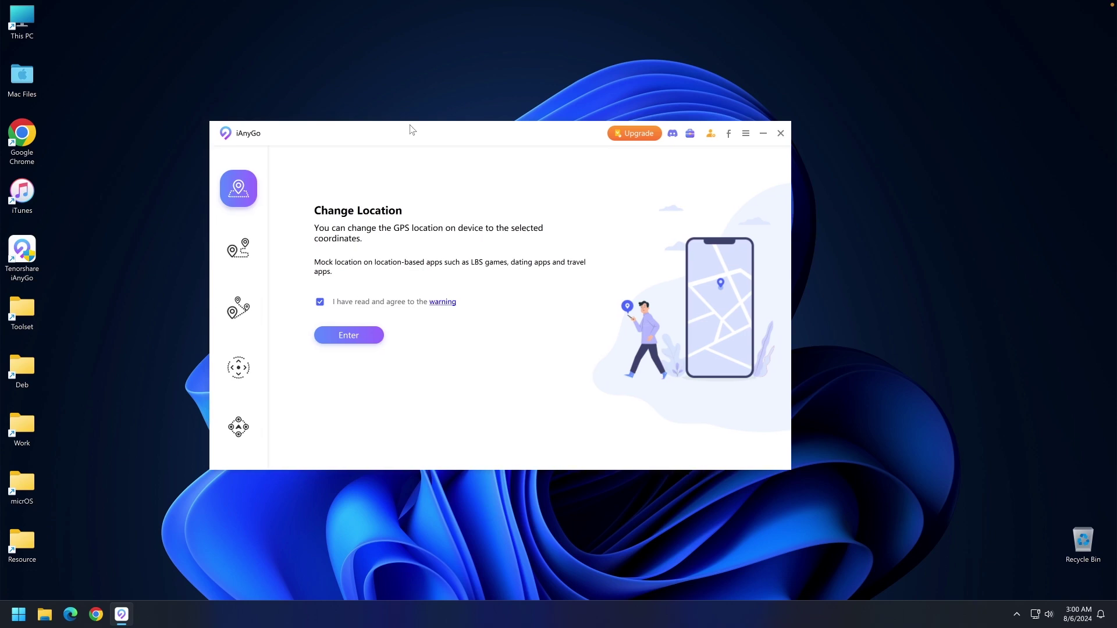
# - Open Single-Spot Movement for the connected iPhone, starting from Woodland, California
pyautogui.moveTo(406, 133); pyautogui.dragTo(438, 146)
pyautogui.click(274, 265)
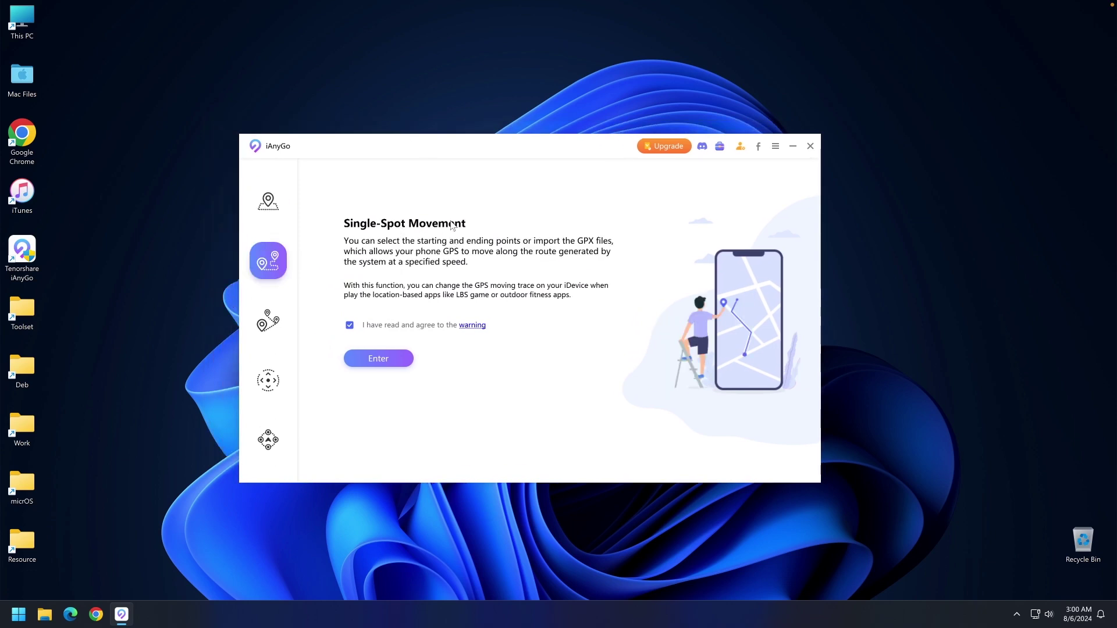
pyautogui.click(374, 358)
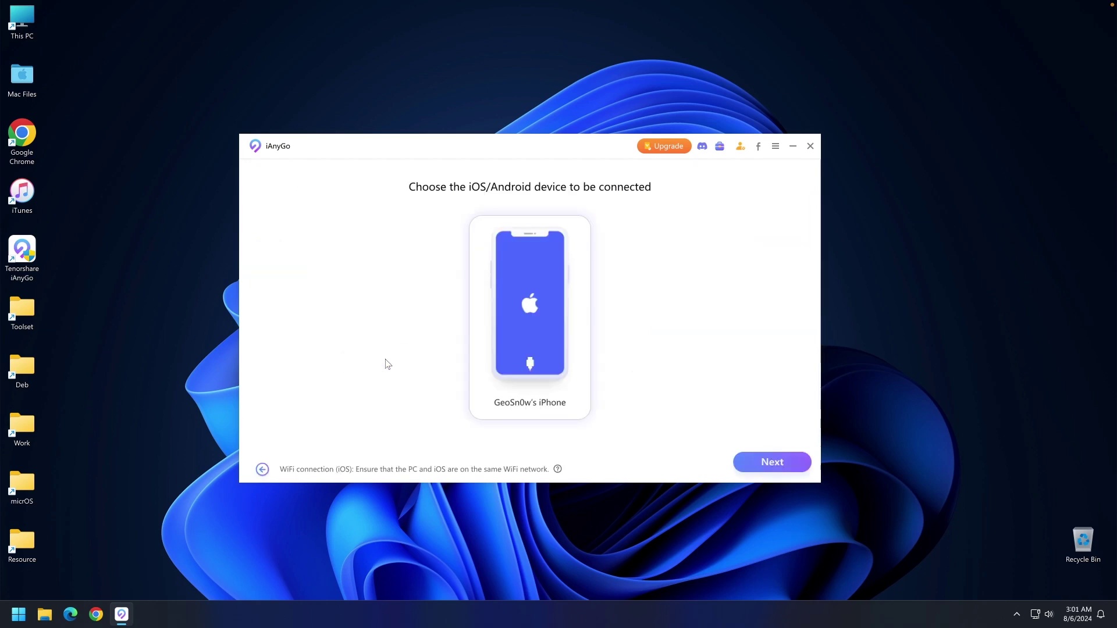
pyautogui.click(787, 460)
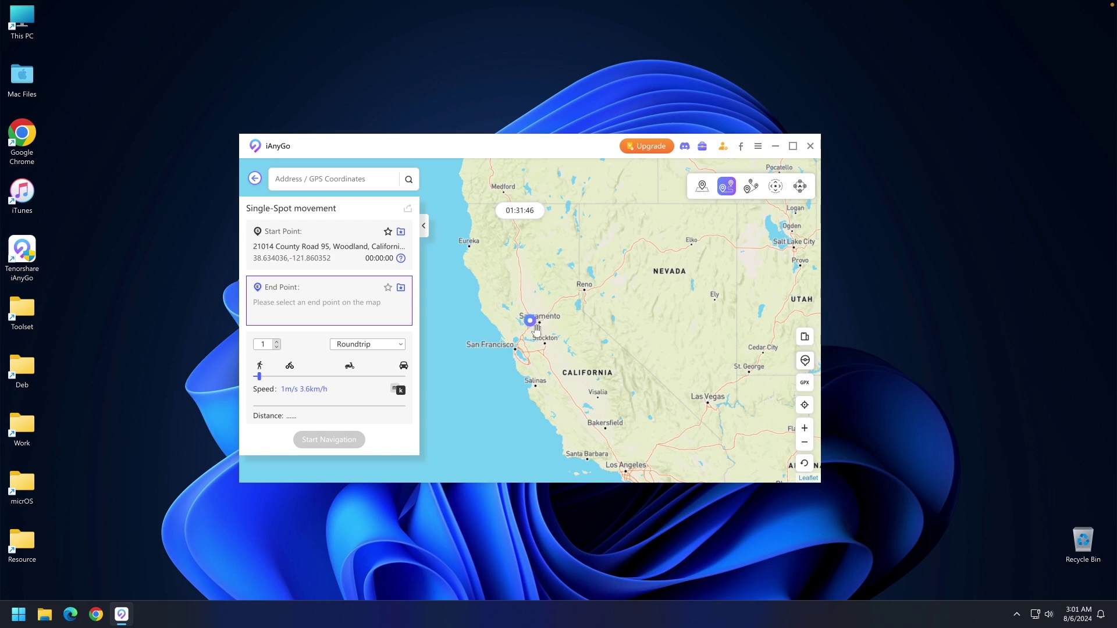
# - Set Denio, Nevada as the end point at 6.1 m/s and plan the 517.49 km route
pyautogui.click(598, 229)
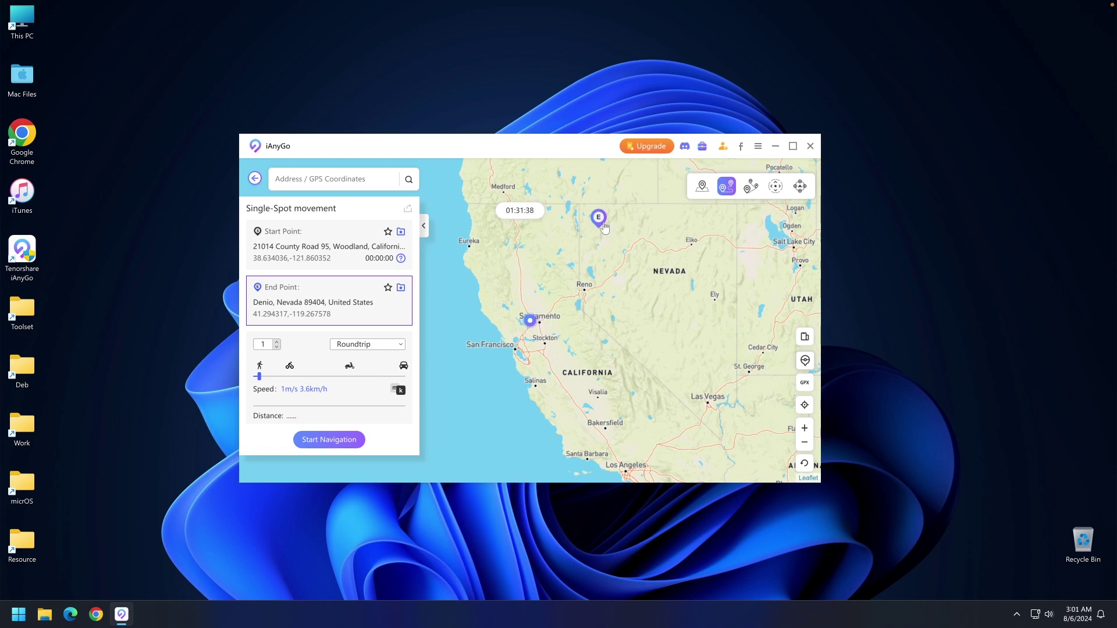
pyautogui.click(261, 377)
pyautogui.moveTo(260, 377); pyautogui.dragTo(414, 377)
pyautogui.click(338, 442)
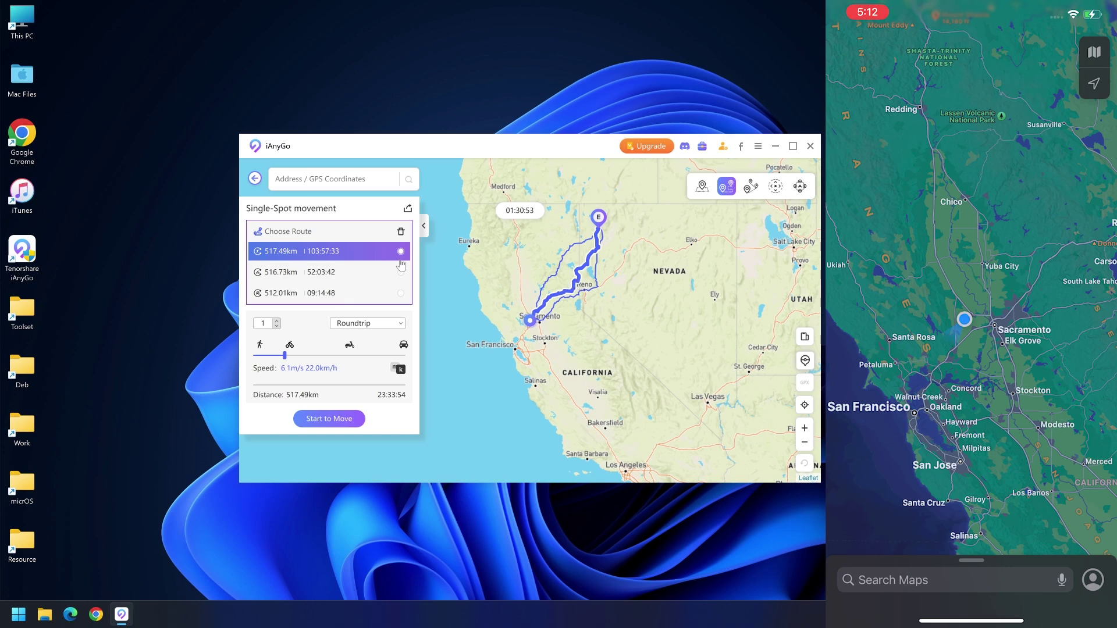
# - Move the iPhone along the 517.49 km route toward Denio, then stop it and leave the map
pyautogui.click(334, 420)
pyautogui.click(625, 409)
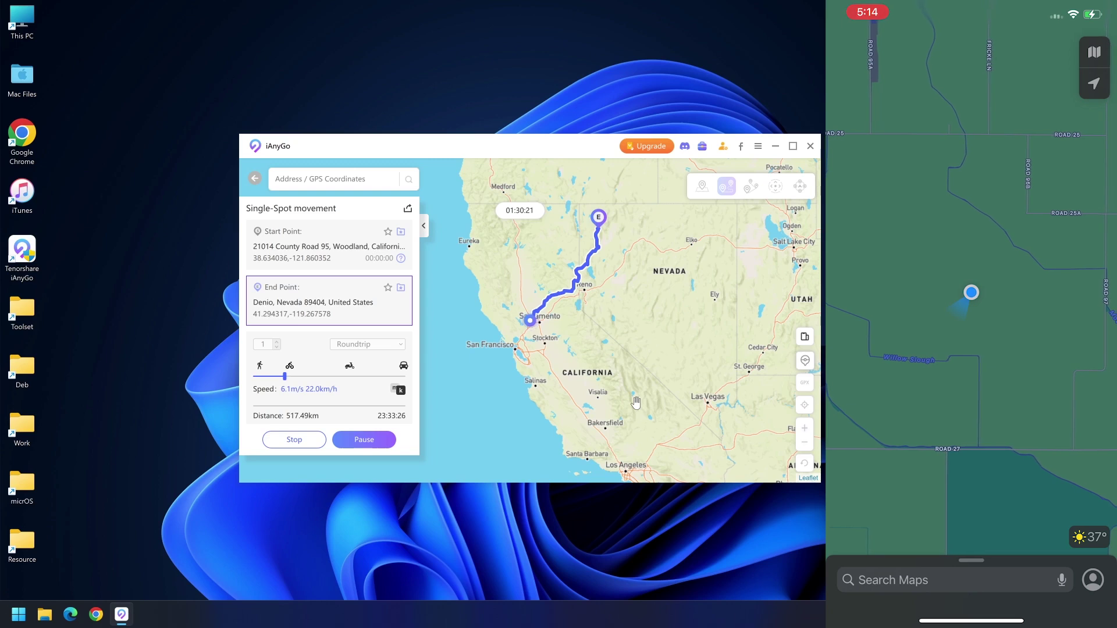
pyautogui.click(292, 444)
pyautogui.click(617, 348)
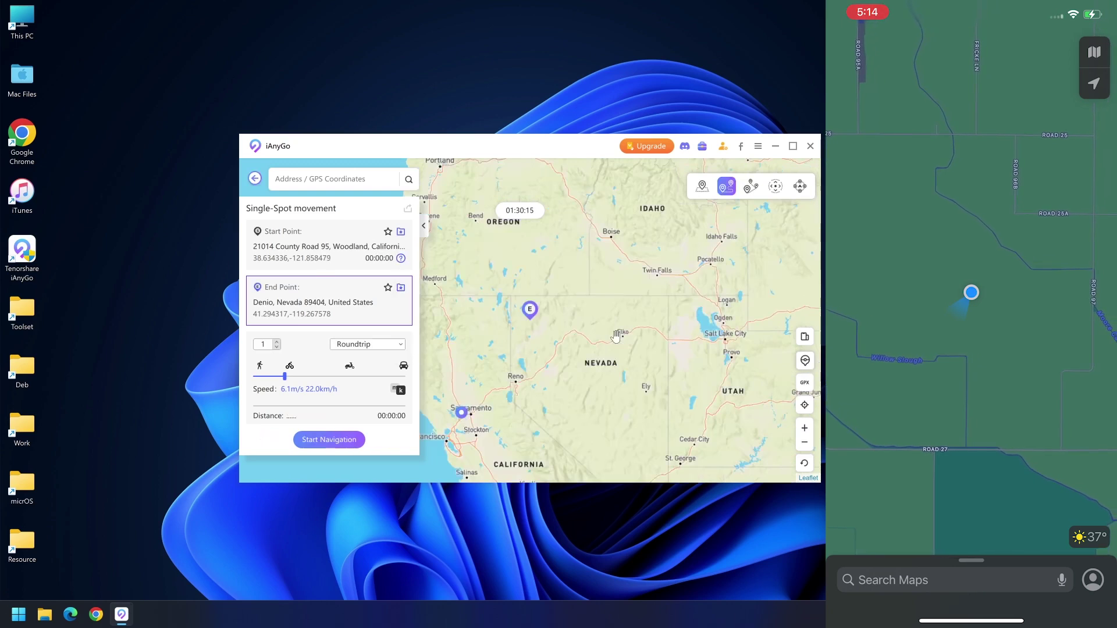
pyautogui.click(256, 178)
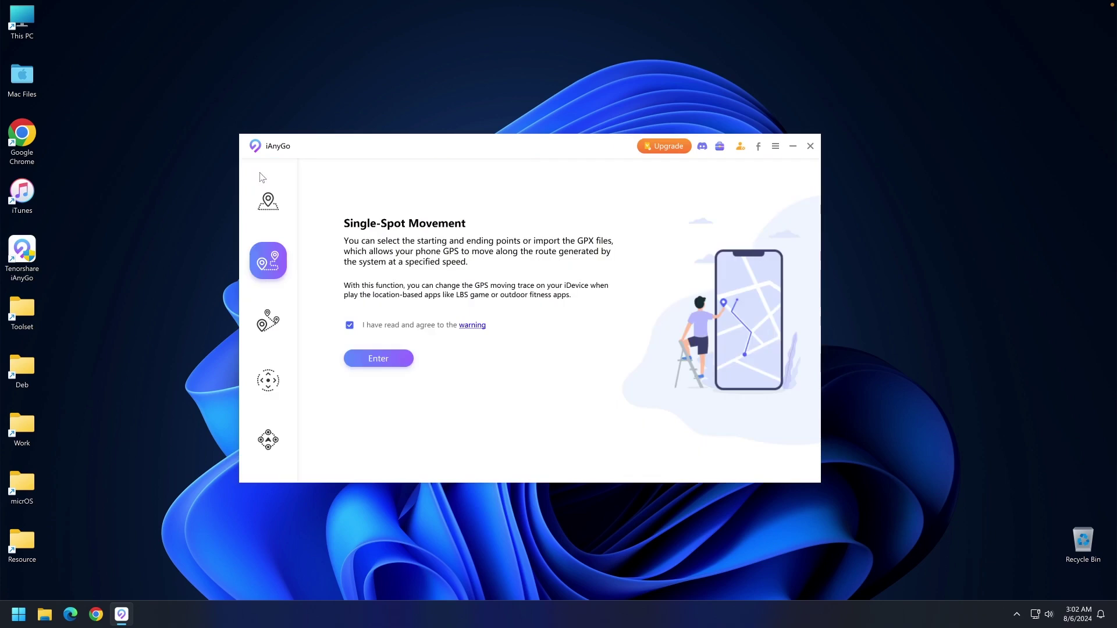
pyautogui.click(274, 324)
# - Plan a 1051.15 km Multi-Spot loop via Silver Lake Road and Denio back to Woodland at 108 km/h
pyautogui.click(391, 345)
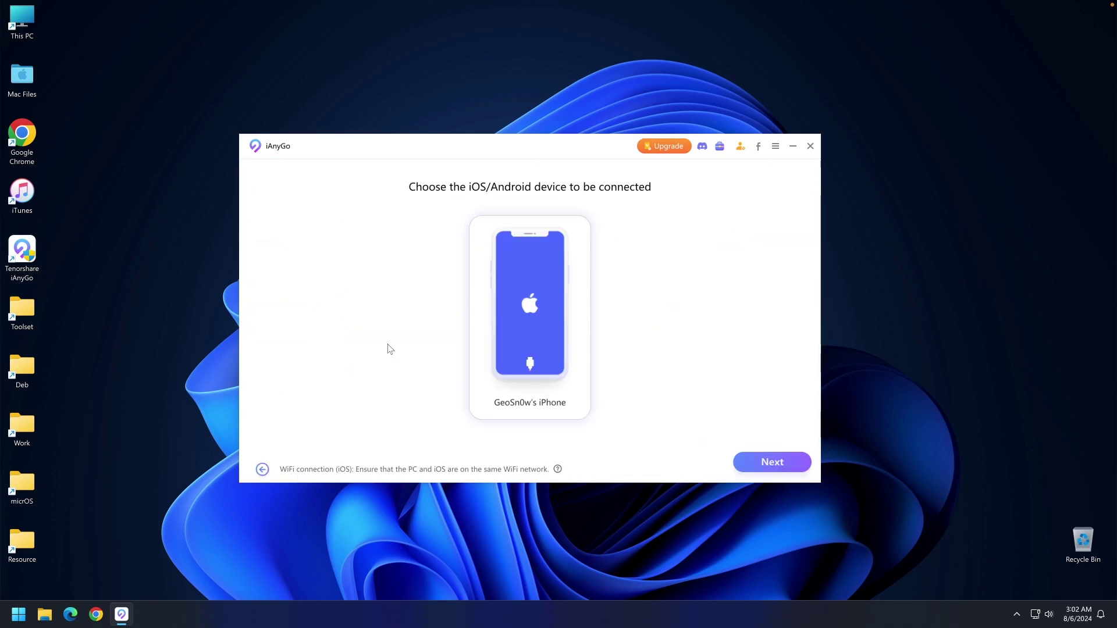
pyautogui.click(752, 463)
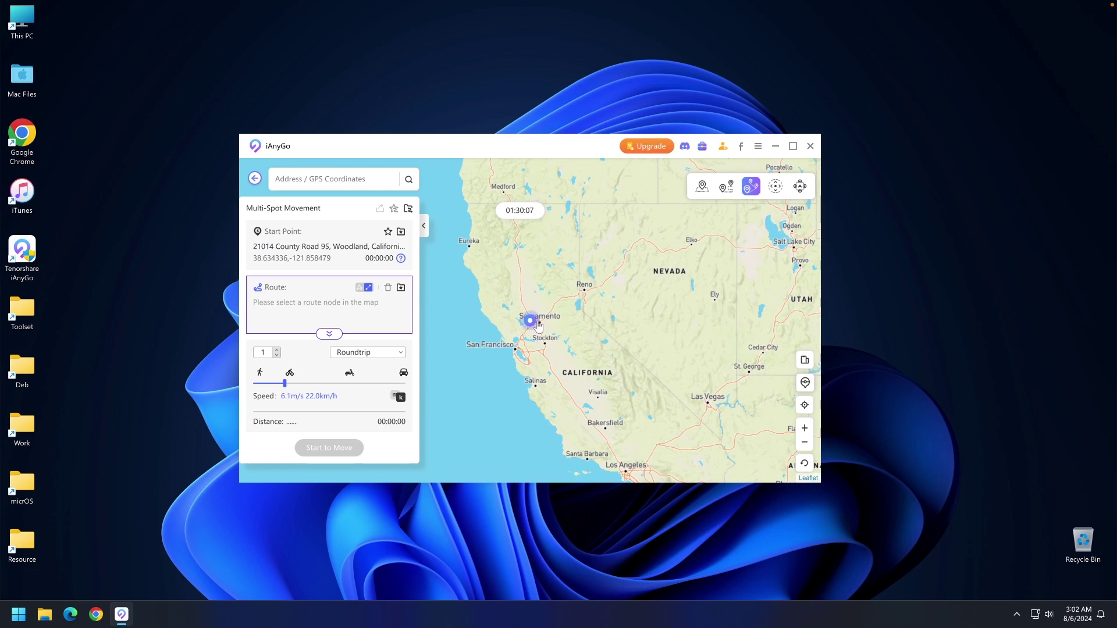
pyautogui.click(652, 325)
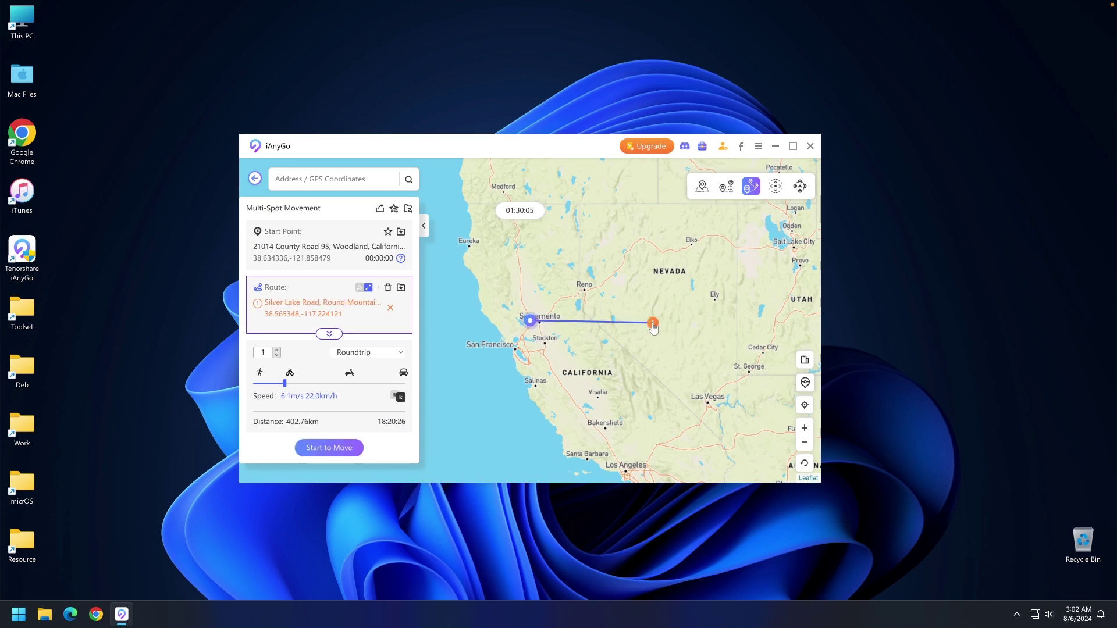
pyautogui.click(606, 241)
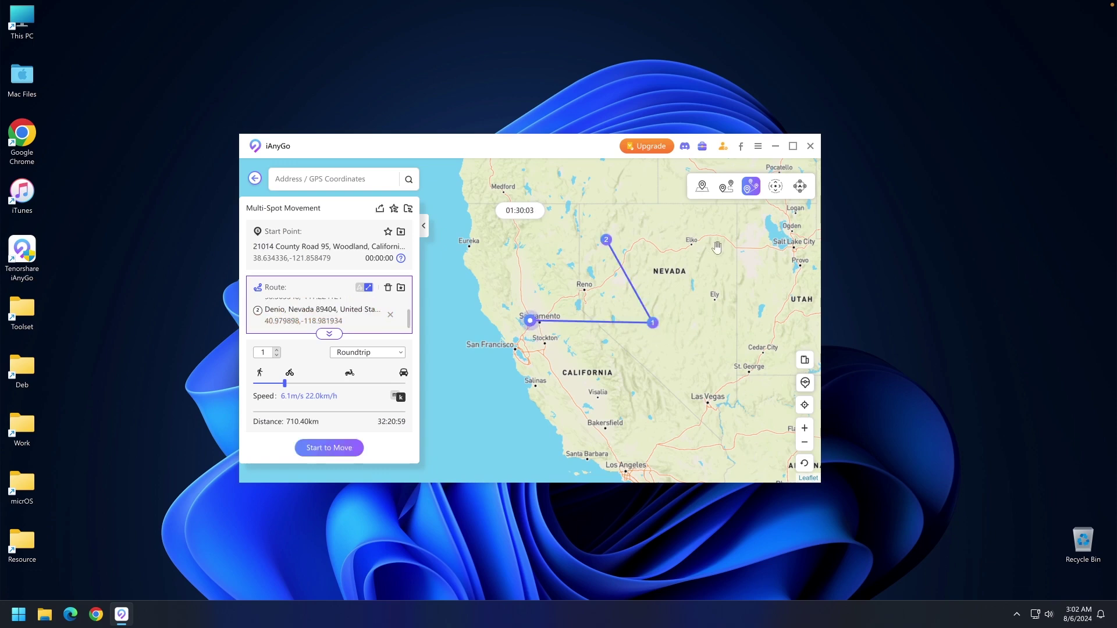
pyautogui.click(533, 322)
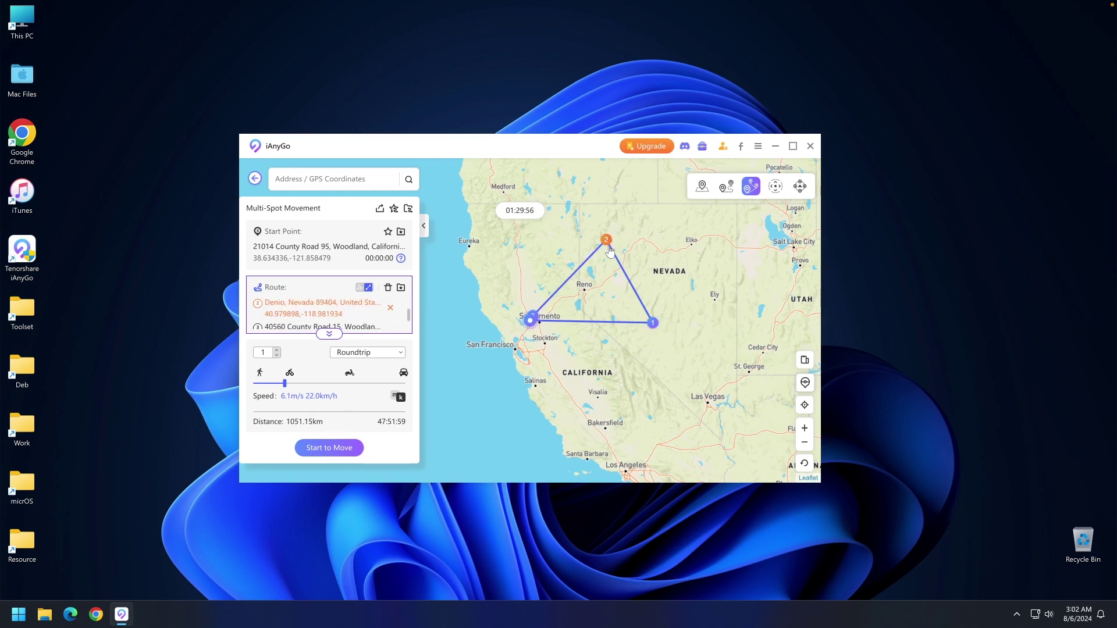
pyautogui.moveTo(285, 384); pyautogui.dragTo(441, 382)
# - Briefly run the phone's location along the triangular route past the warning, then stop and go back
pyautogui.click(326, 448)
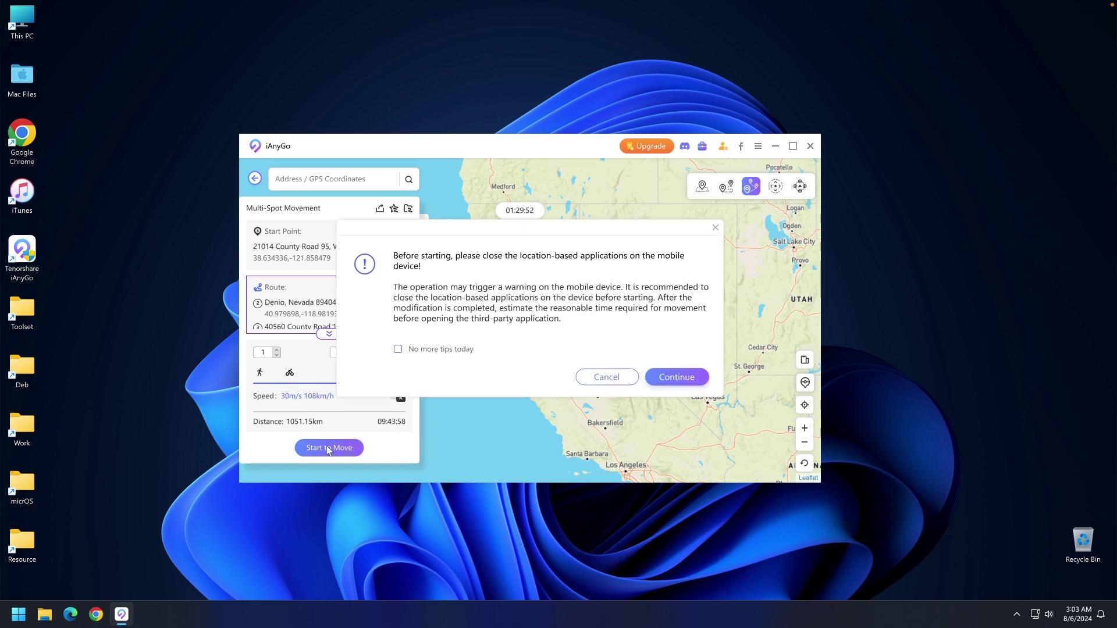
pyautogui.click(671, 377)
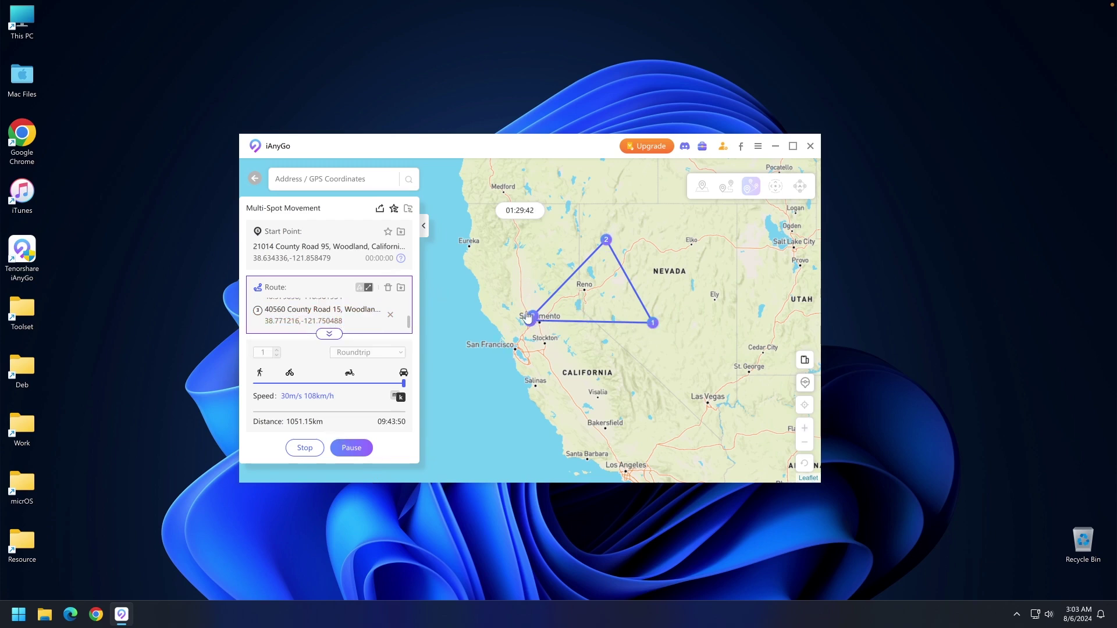
pyautogui.click(255, 178)
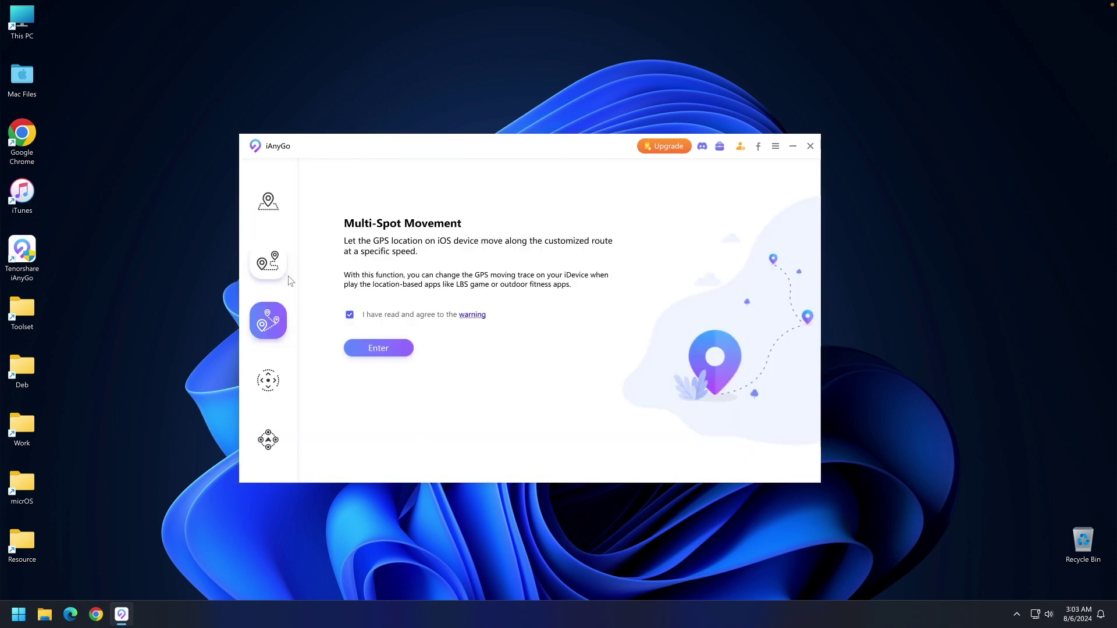
# - Enter Joystick Movement with the connected iPhone and drag the joystick to nudge the location east
pyautogui.click(274, 374)
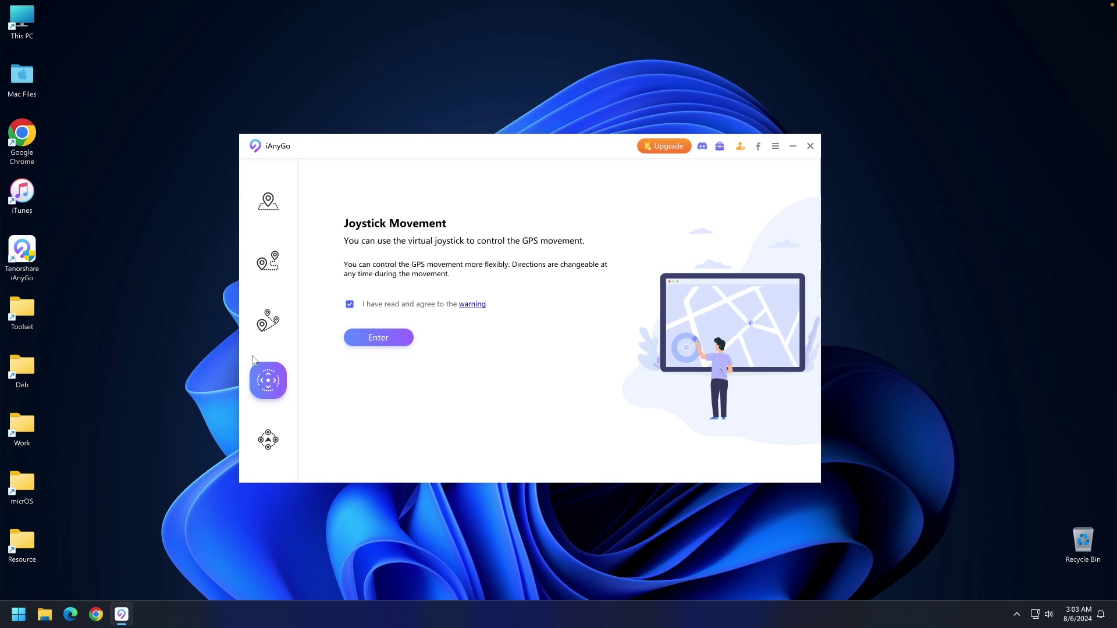
pyautogui.click(361, 335)
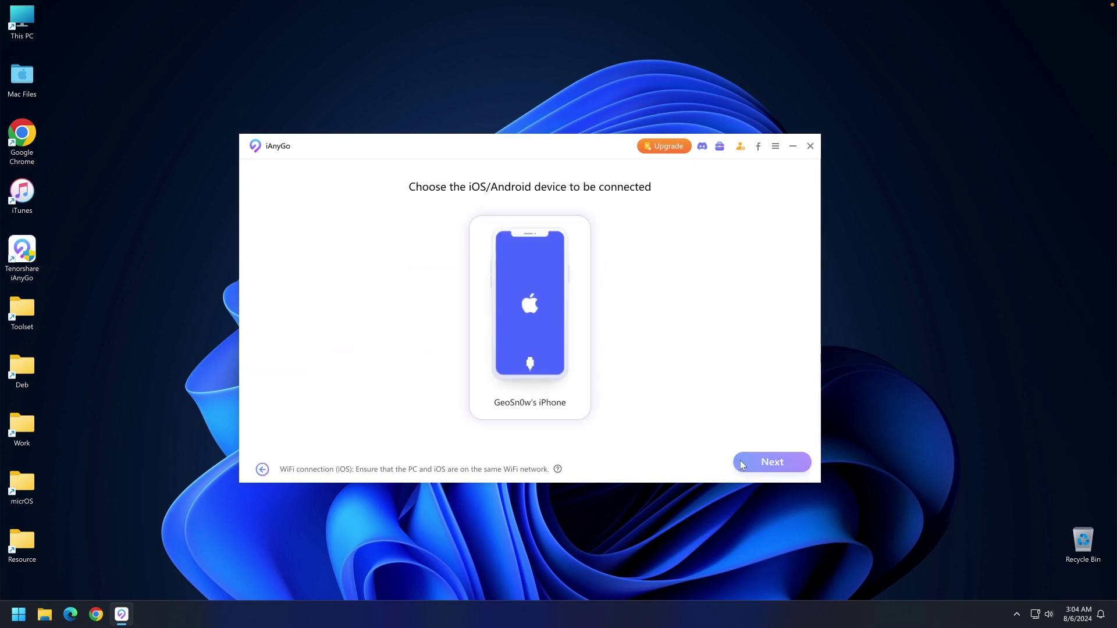
pyautogui.click(743, 464)
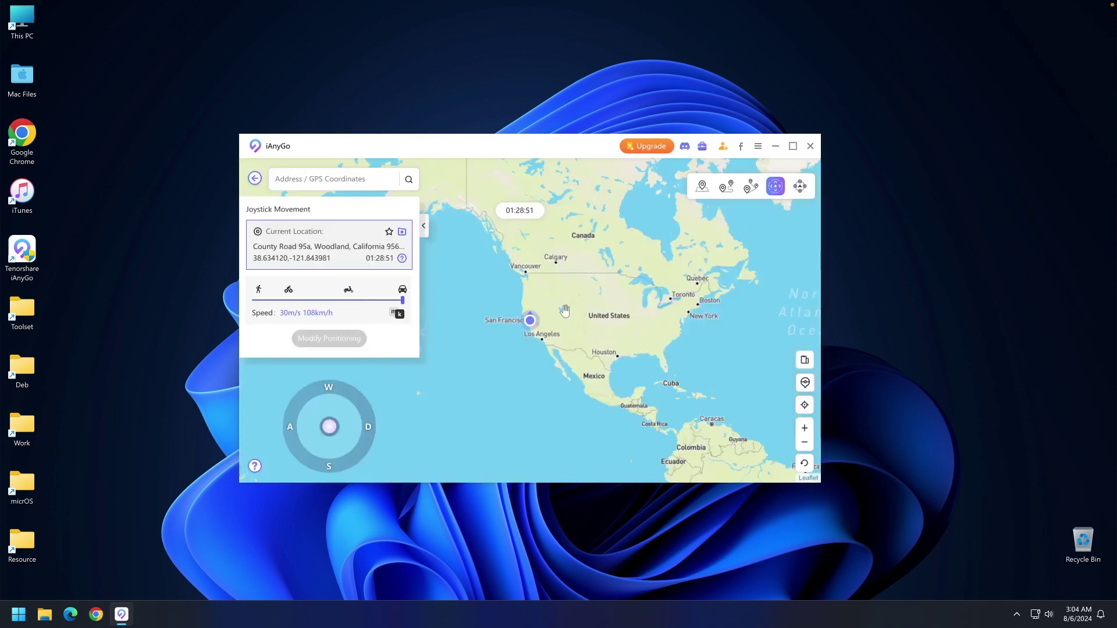
pyautogui.moveTo(330, 427); pyautogui.dragTo(436, 420)
# - Switch to Jump teleport mode and proceed with the connected iPhone
pyautogui.click(256, 179)
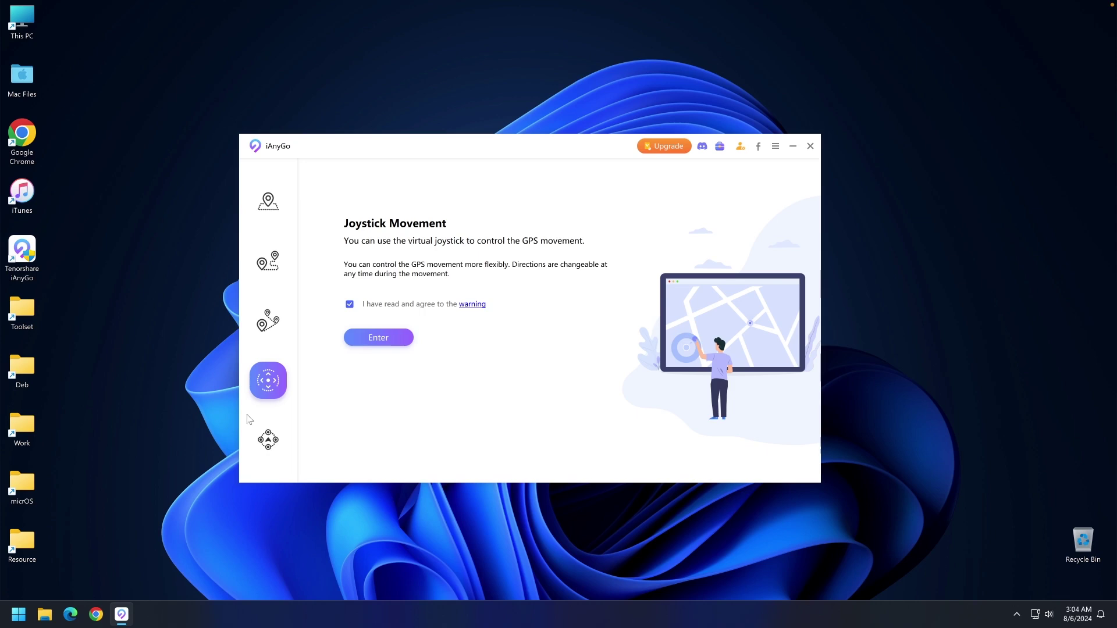
pyautogui.click(268, 439)
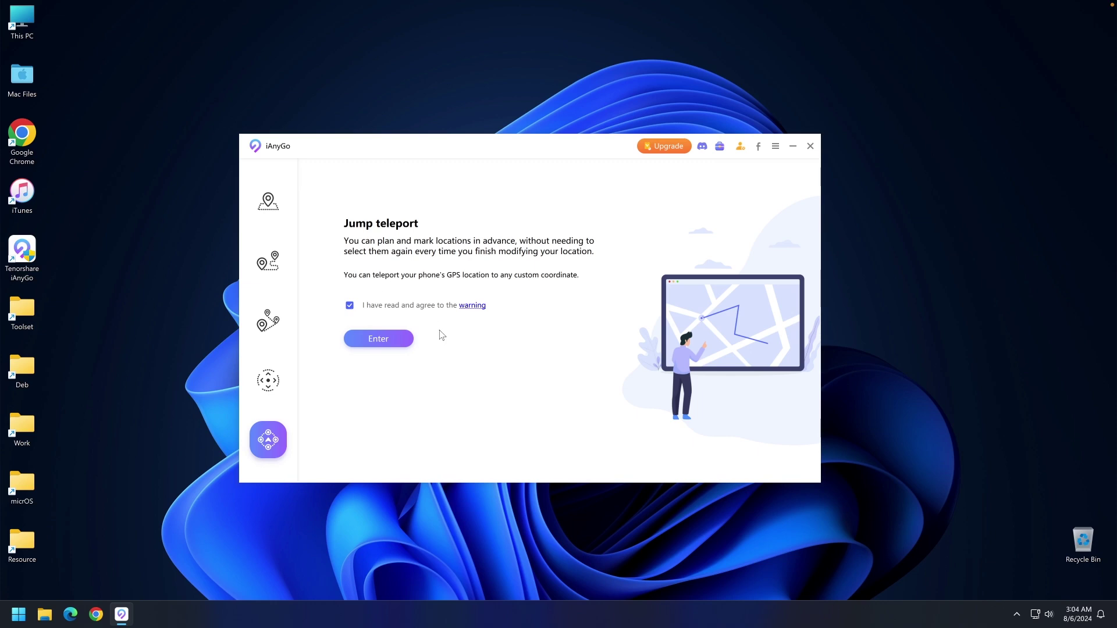
pyautogui.click(378, 339)
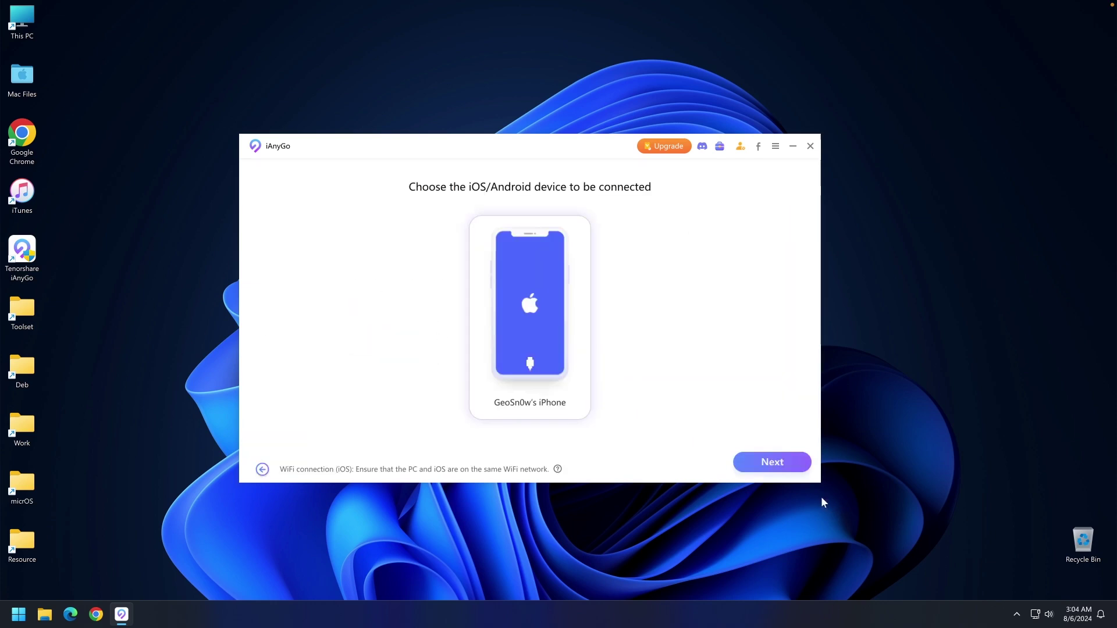
pyautogui.click(770, 462)
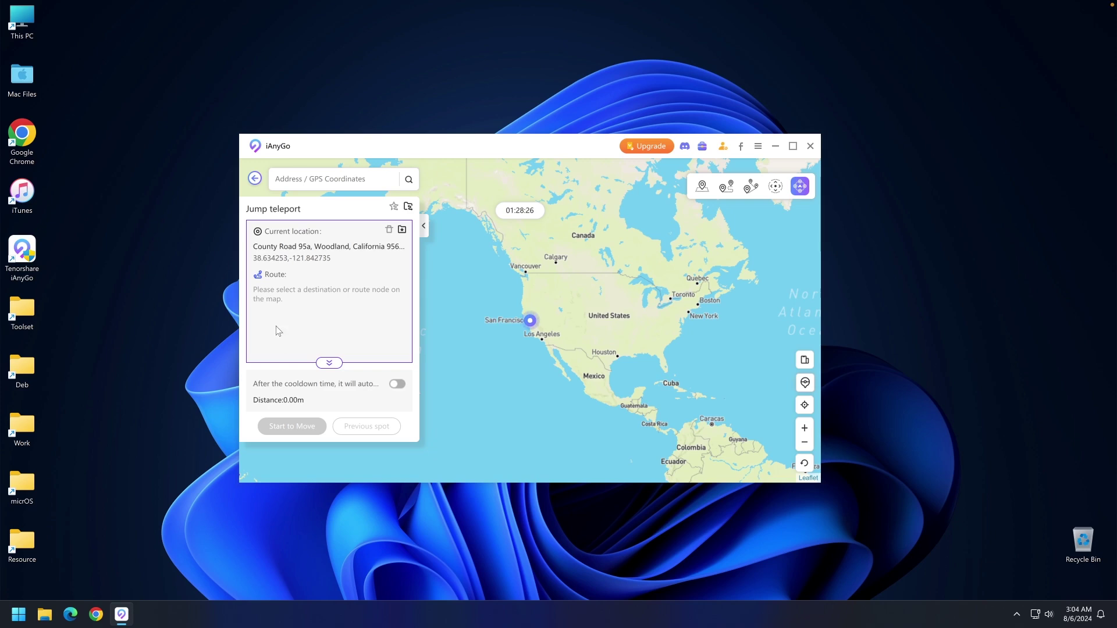
# - Add jump stops in Montana, Utah, Missouri and Ontario, then Milano, Milan, Italy via search
pyautogui.click(603, 285)
pyautogui.click(572, 325)
pyautogui.click(633, 326)
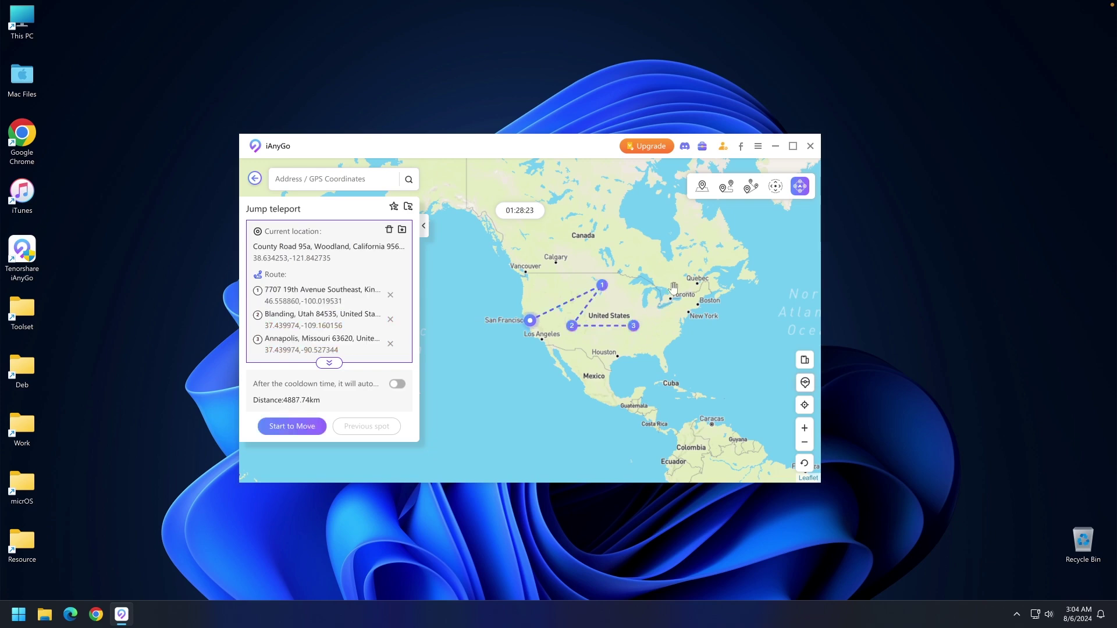
pyautogui.click(668, 281)
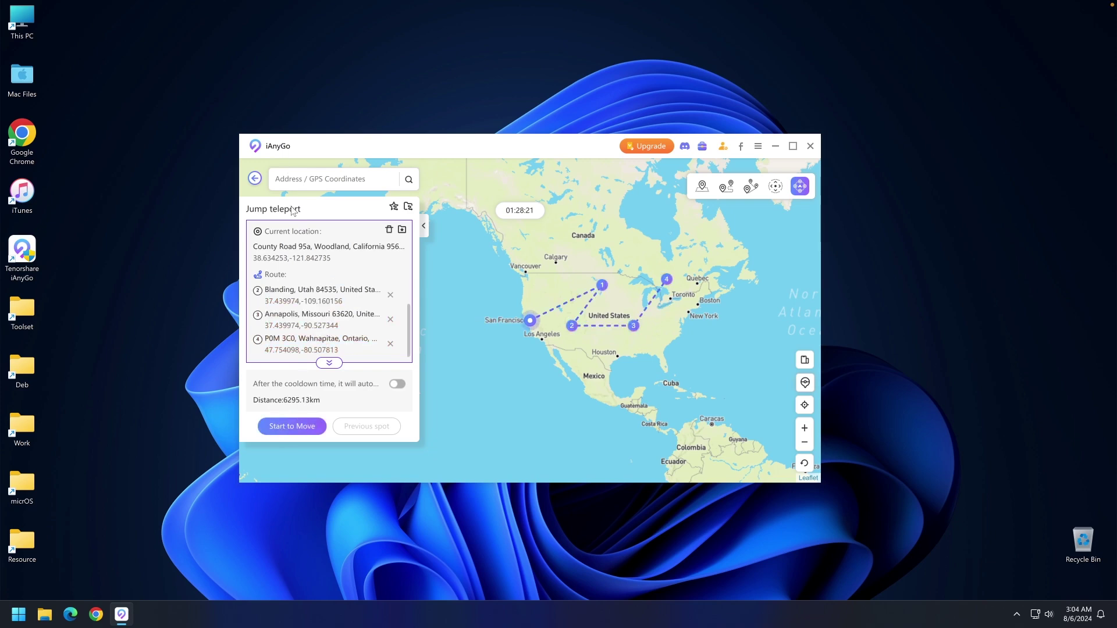
pyautogui.moveTo(623, 217)
pyautogui.write('Milan')
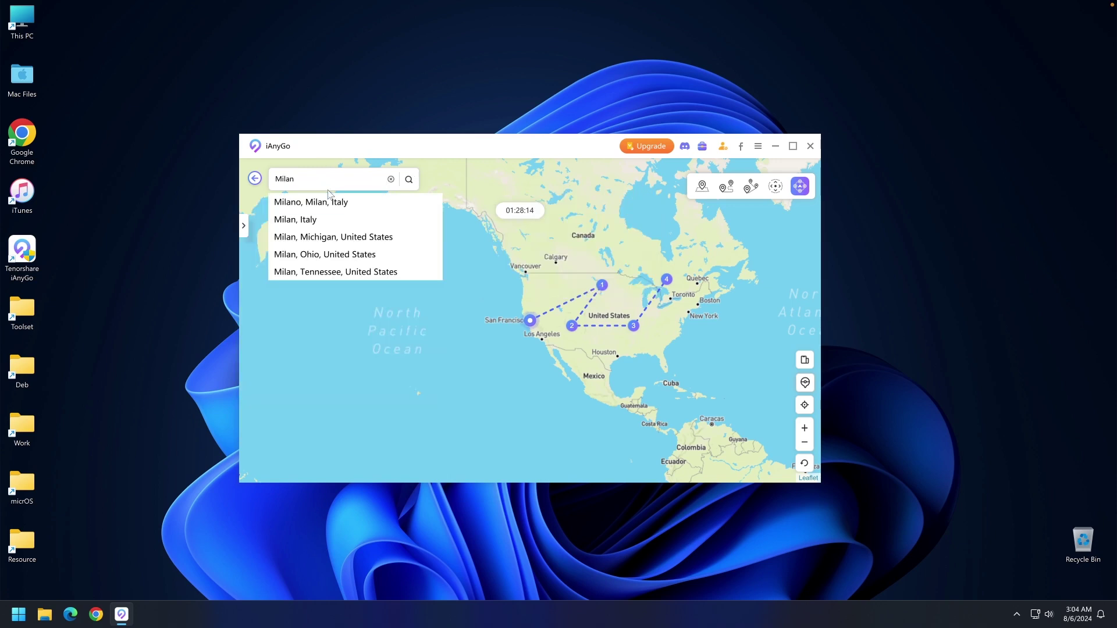
pyautogui.click(340, 206)
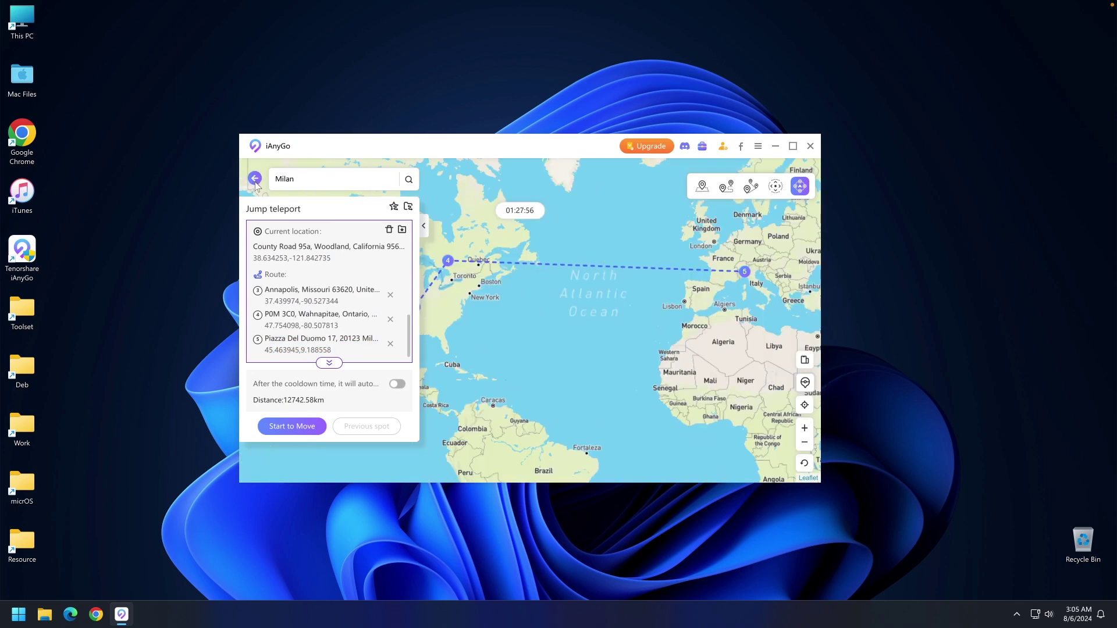
pyautogui.click(255, 179)
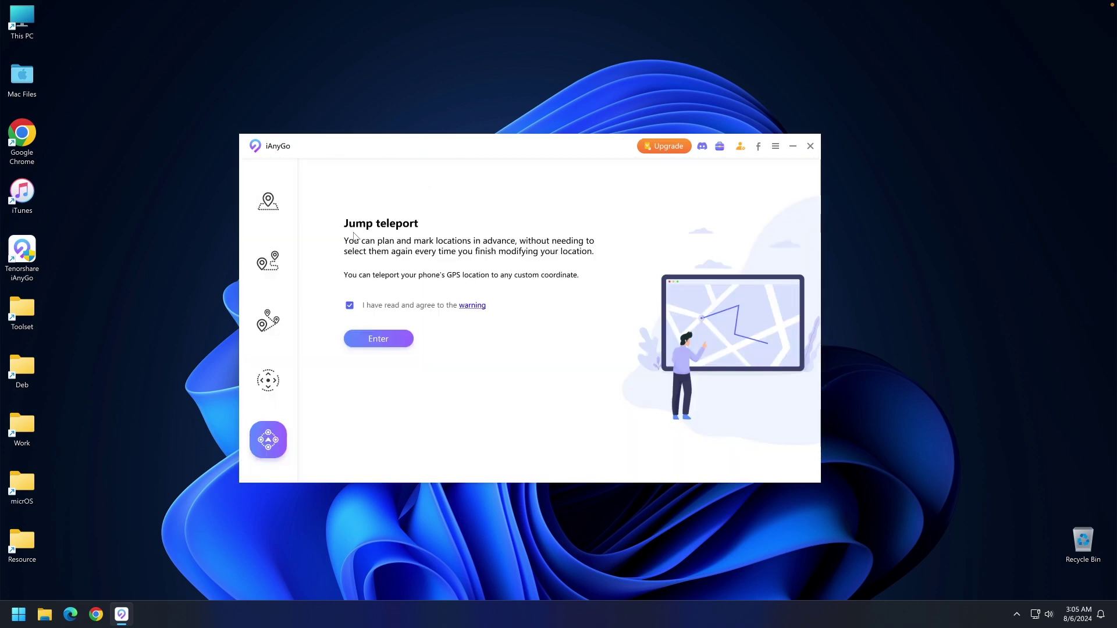
# - Return to Change Location mode, then close and quit iAnyGo
pyautogui.click(269, 203)
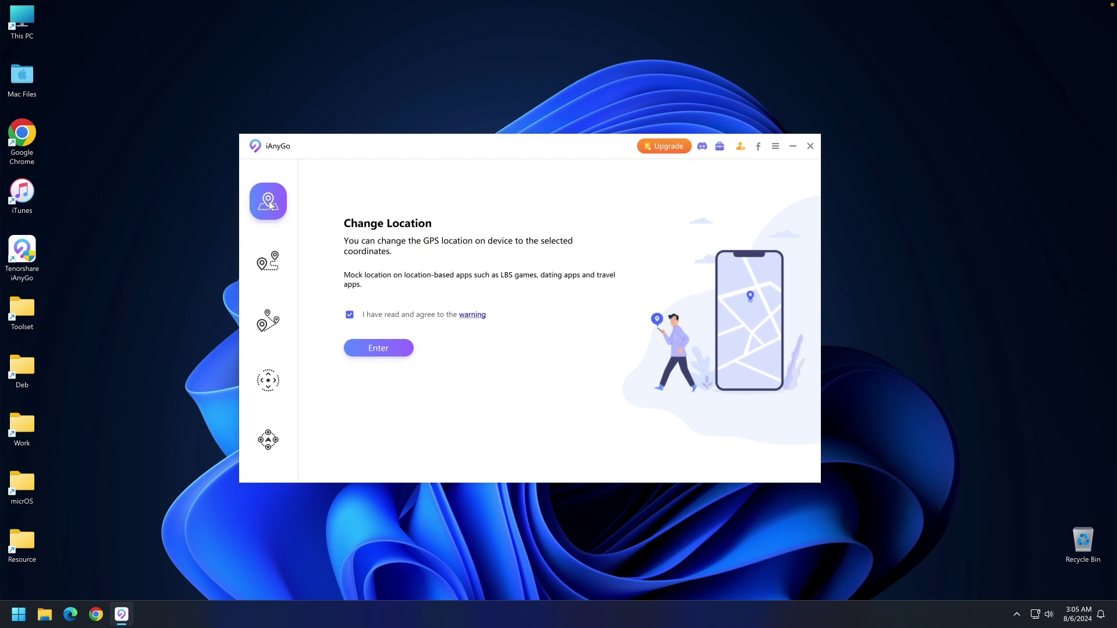
pyautogui.click(776, 148)
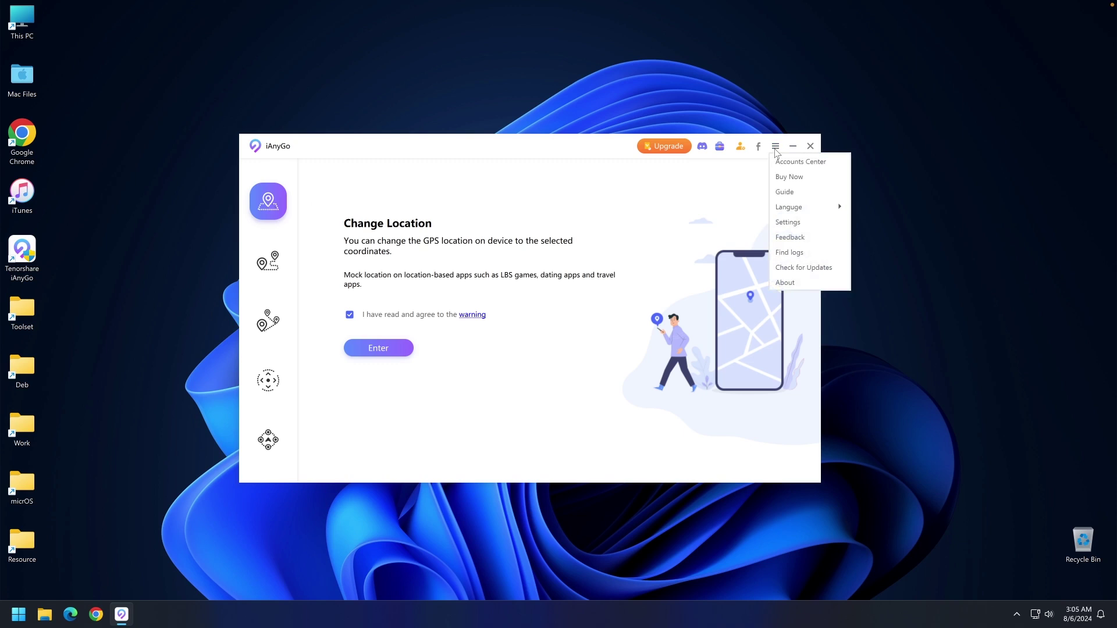
pyautogui.click(757, 185)
pyautogui.click(811, 148)
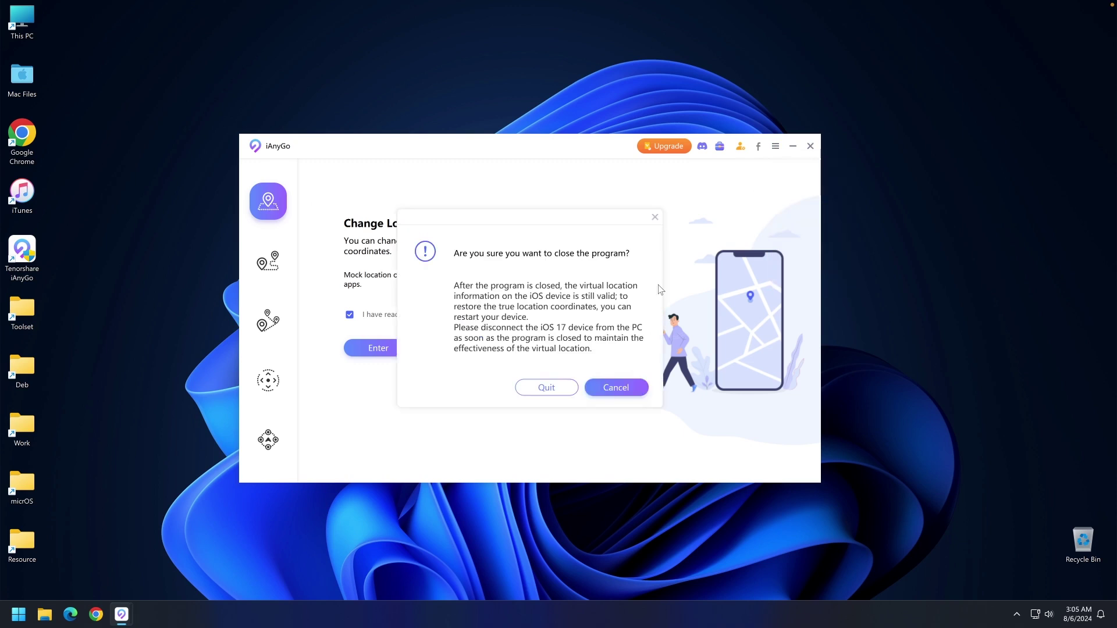
pyautogui.click(538, 388)
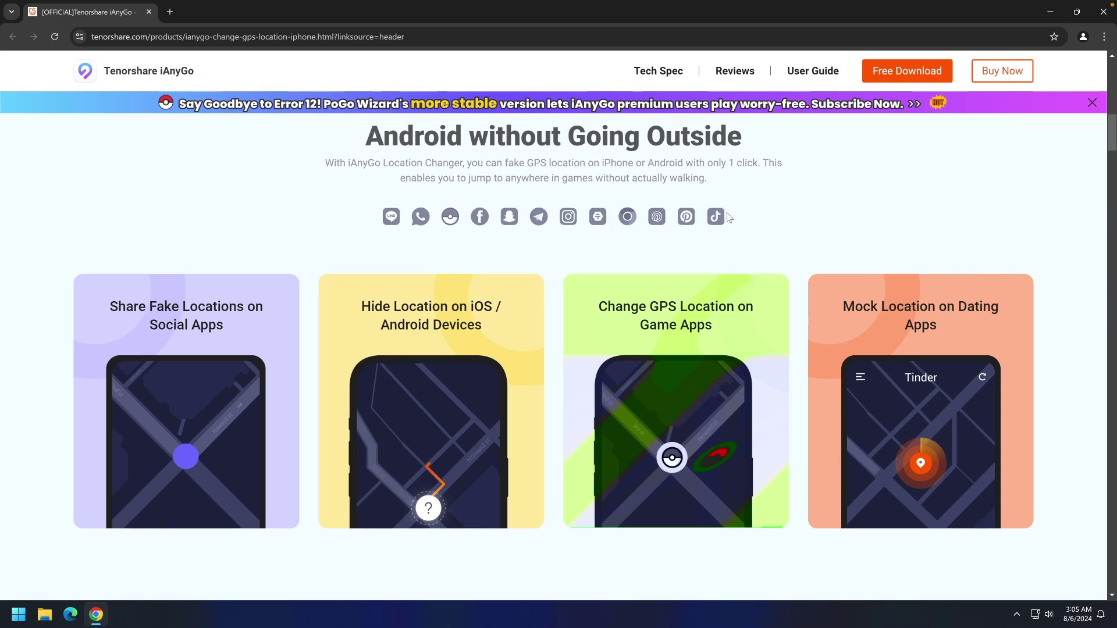
# - Scroll the product page down, then back up to the 'Freedom to Create A Customized Route or Move' section
pyautogui.scroll(-10, 664, 229)
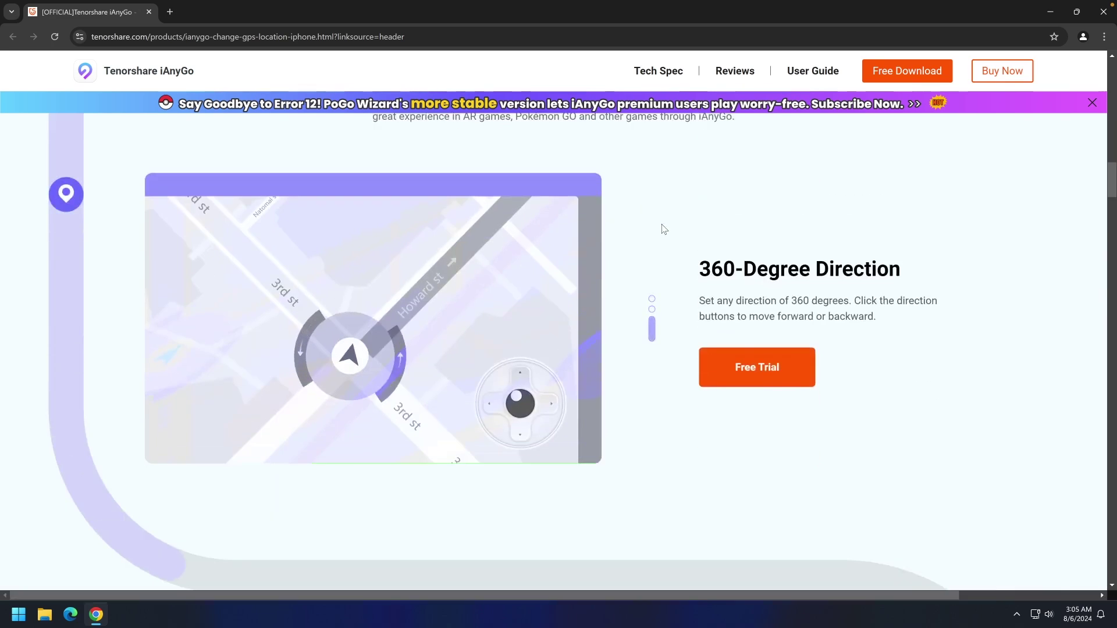
pyautogui.scroll(-8, 661, 227)
pyautogui.scroll(-6, 698, 297)
pyautogui.scroll(6, 698, 297)
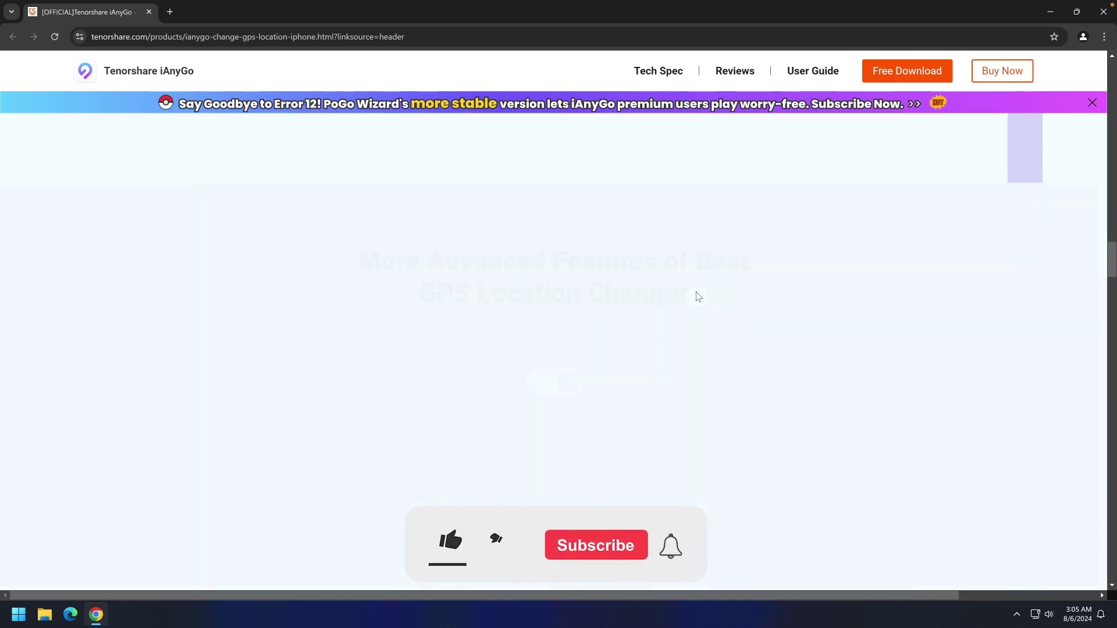